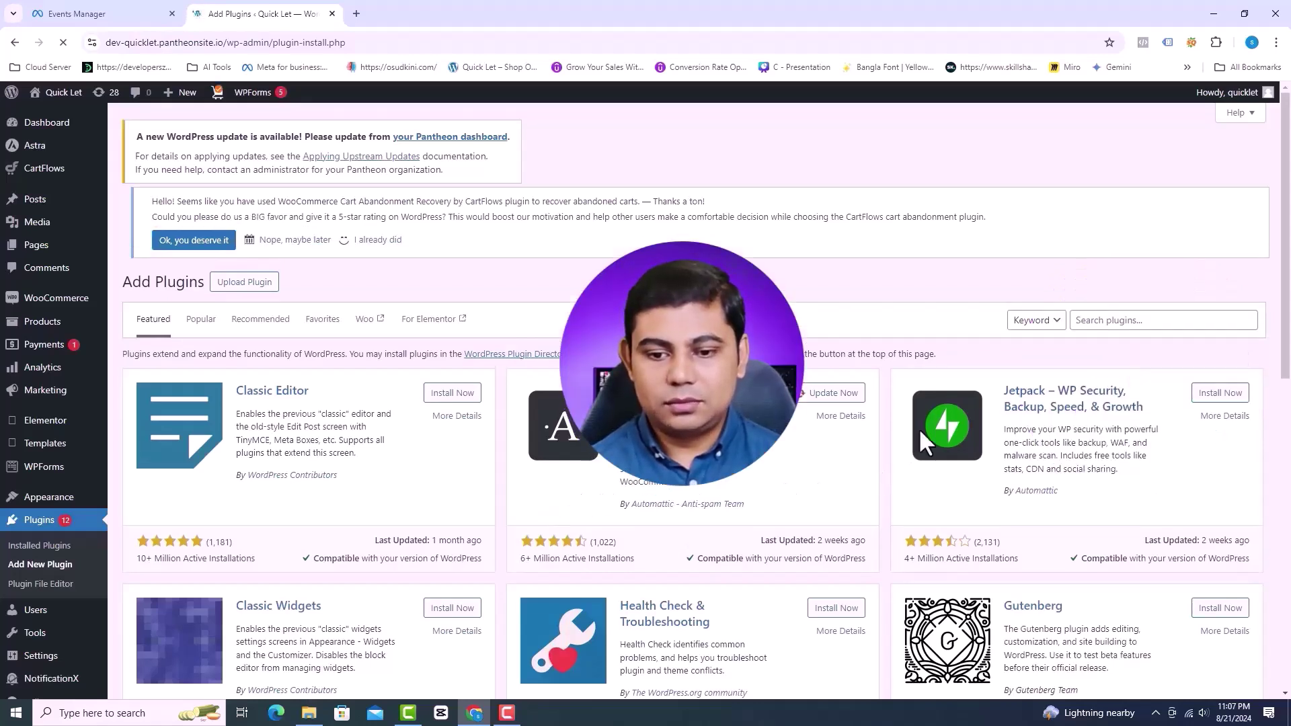
# Search the WordPress plugin directory for "pixel your site" and locate the PixelYourSite plugin
pyautogui.click(1097, 319)
pyautogui.write('pixel your site')
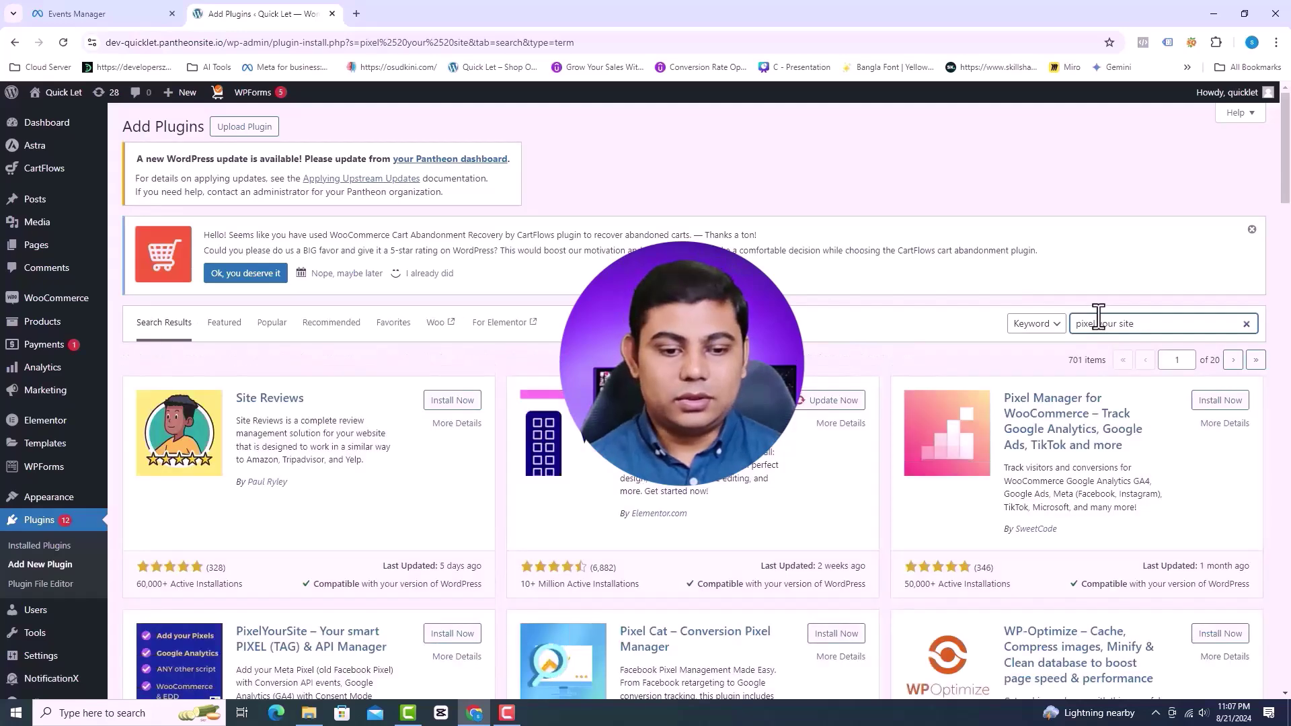
pyautogui.scroll(-3, 411, 414)
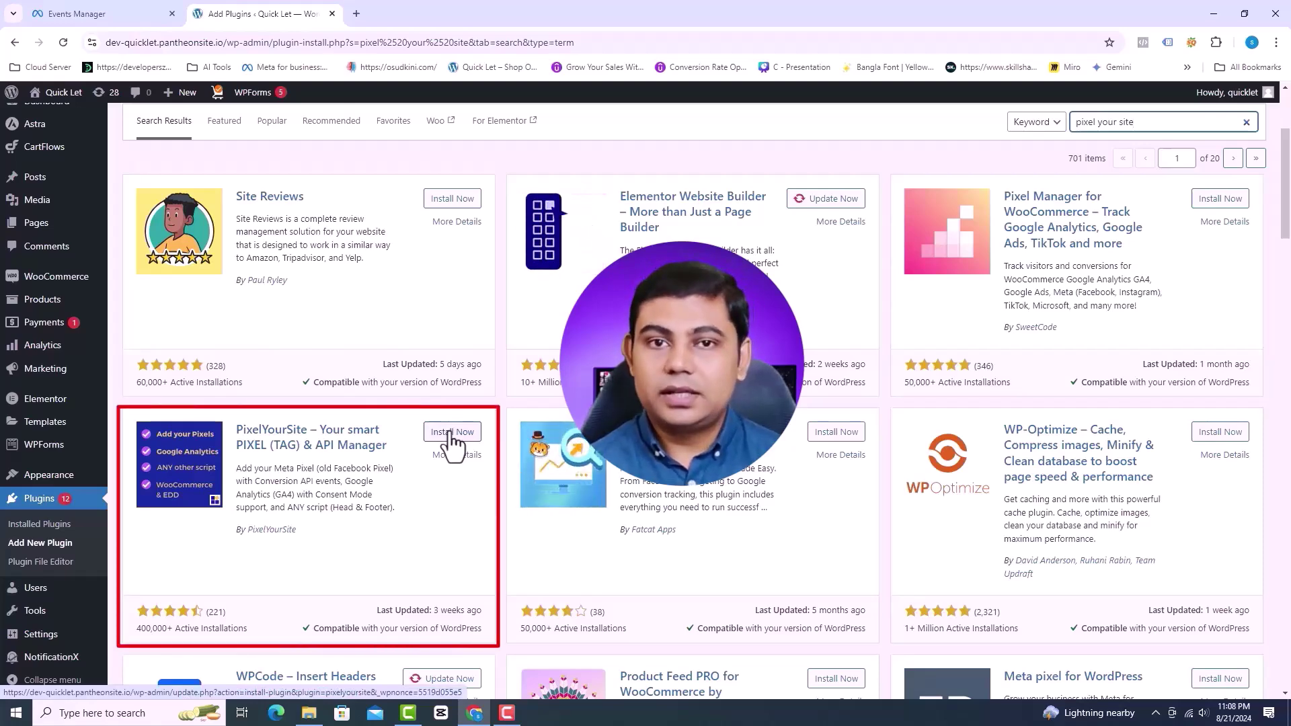
# Install and activate the plugin "PixelYourSite – Your smart PIXEL (TAG) & API Manager"
pyautogui.scroll(-1, 452, 443)
pyautogui.click(452, 366)
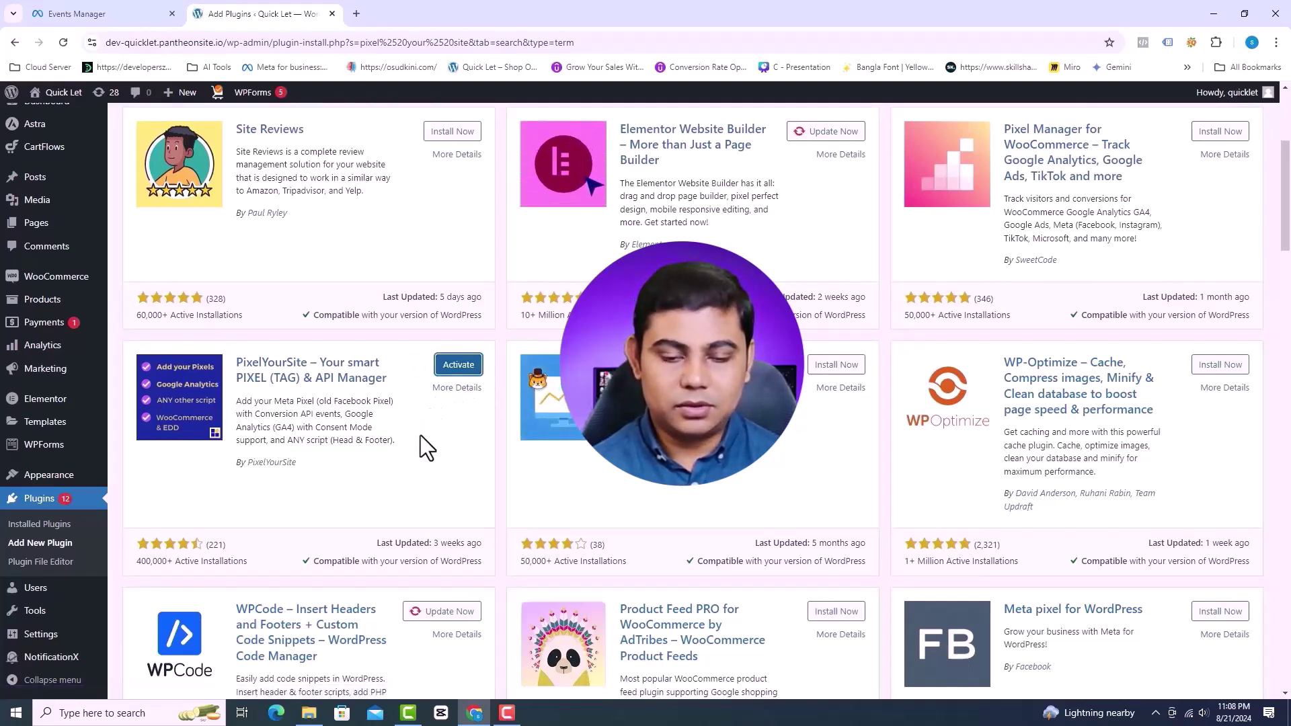
pyautogui.click(451, 367)
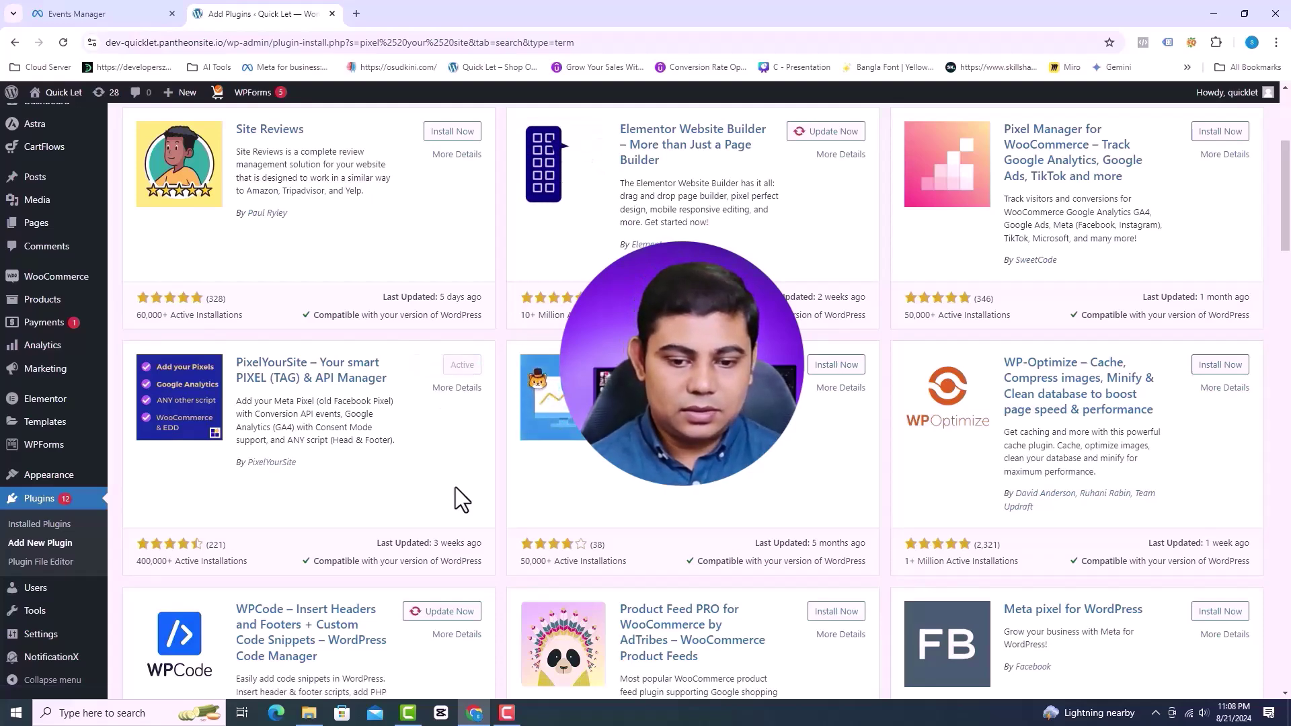
# Reload the plugins page and open the PixelYourSite dashboard
pyautogui.scroll(-3, 455, 486)
pyautogui.hotkey('ctrl', 'l')
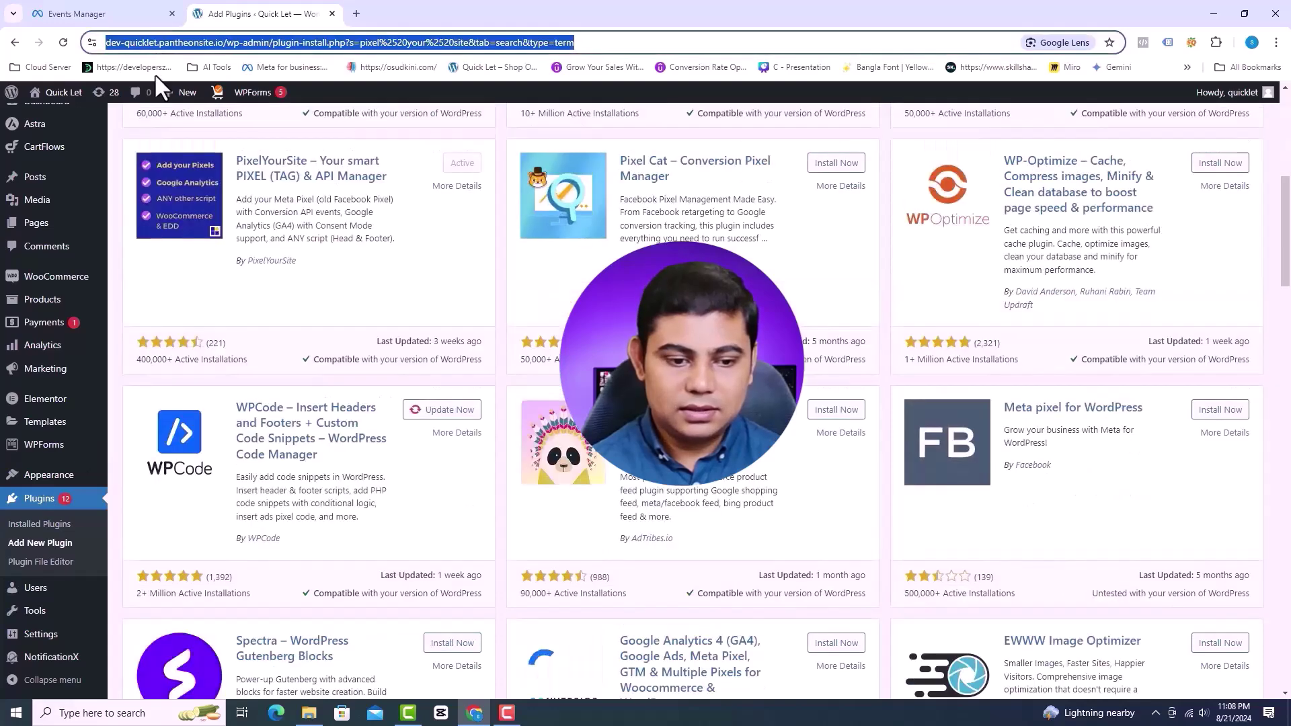
pyautogui.press('Return')
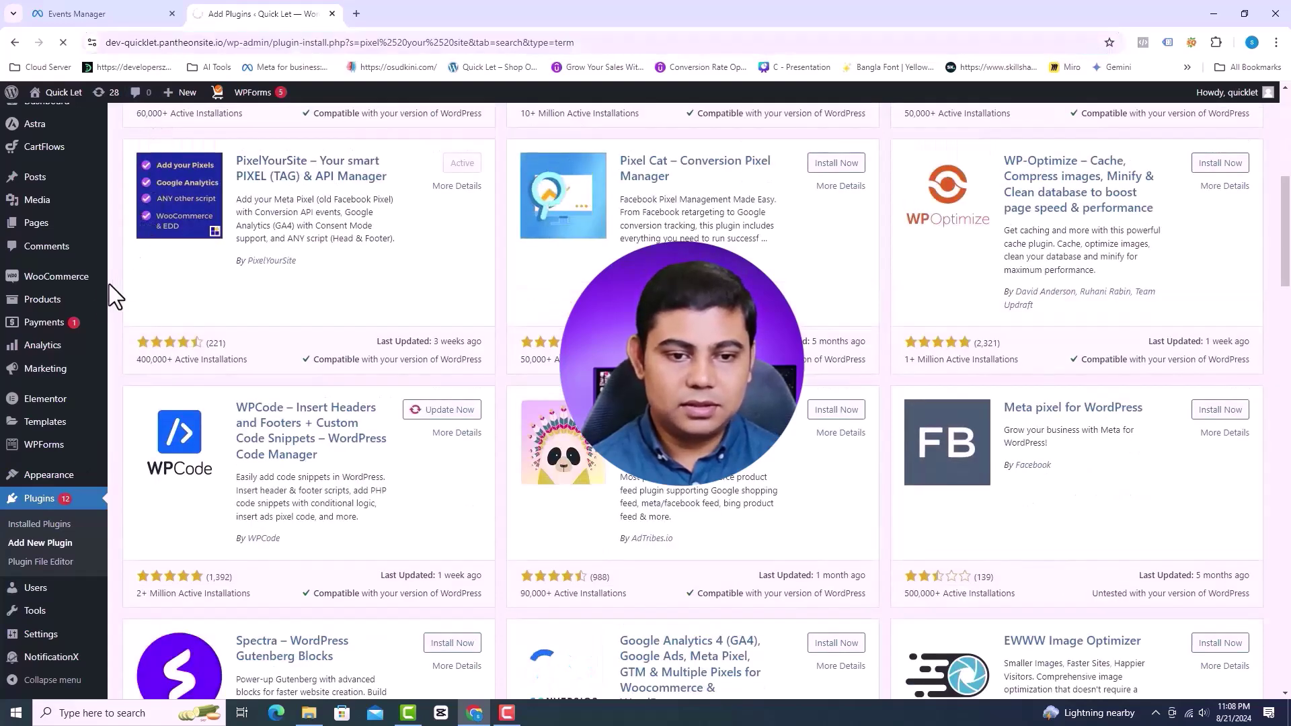
pyautogui.press('F5')
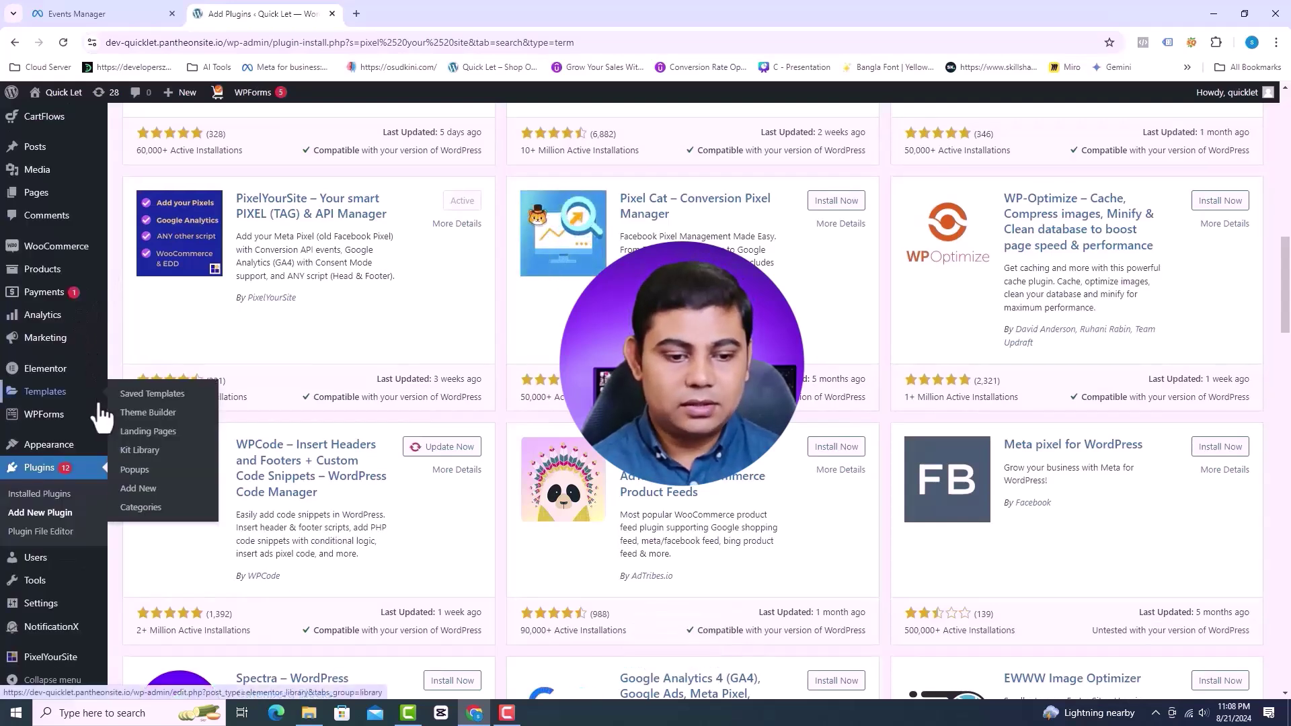
pyautogui.moveTo(85, 579)
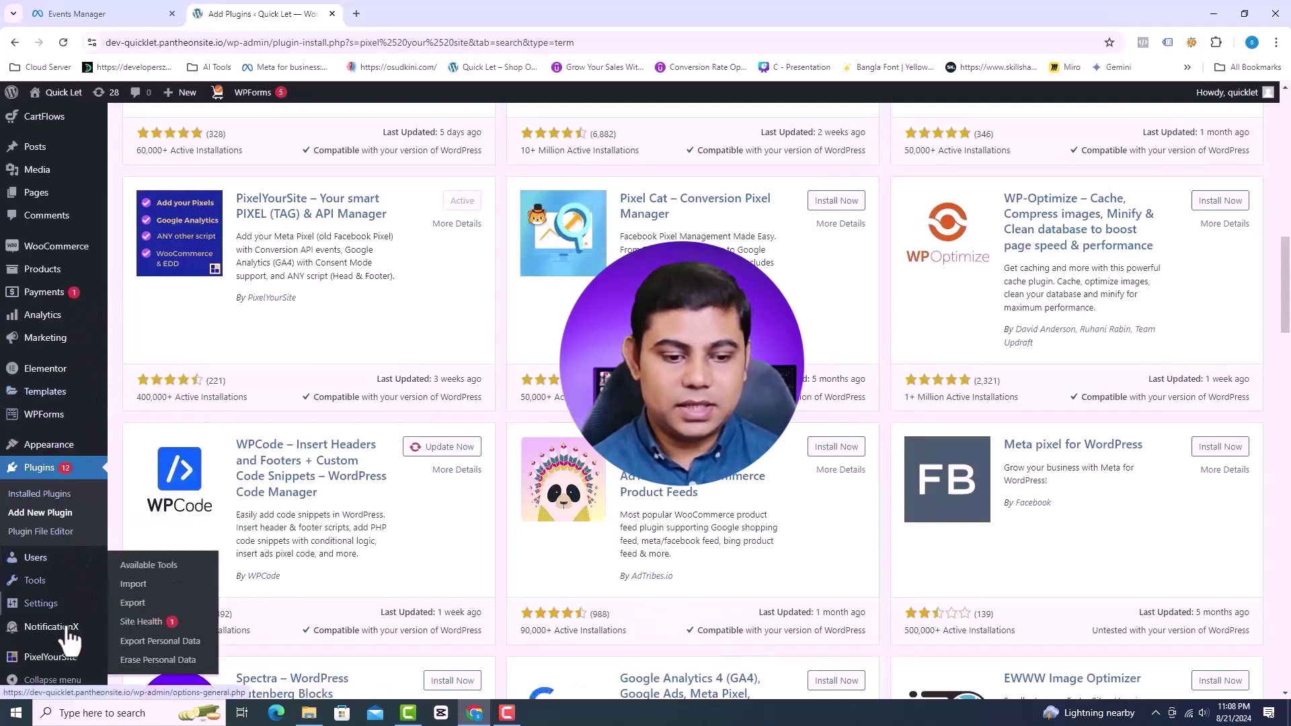
pyautogui.click(150, 577)
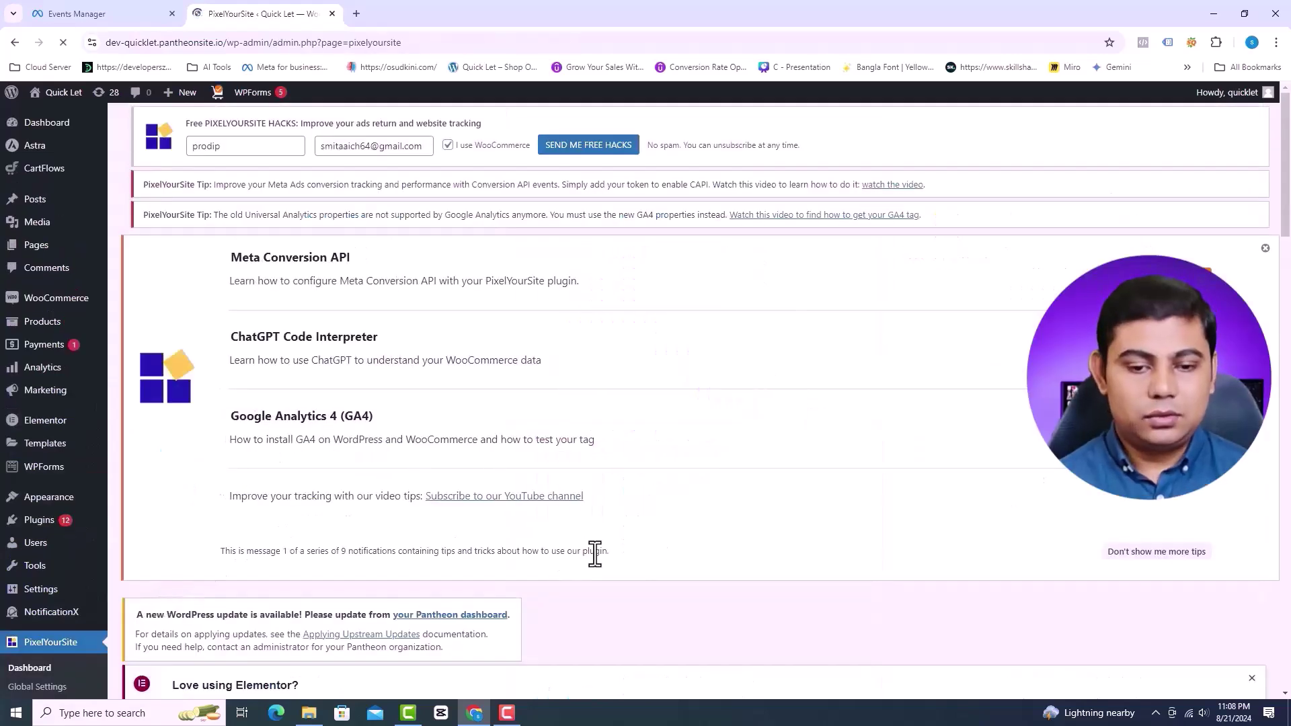
# Expand the Meta Pixel settings and enable both Conversion API and Advanced Matching
pyautogui.scroll(-2, 656, 488)
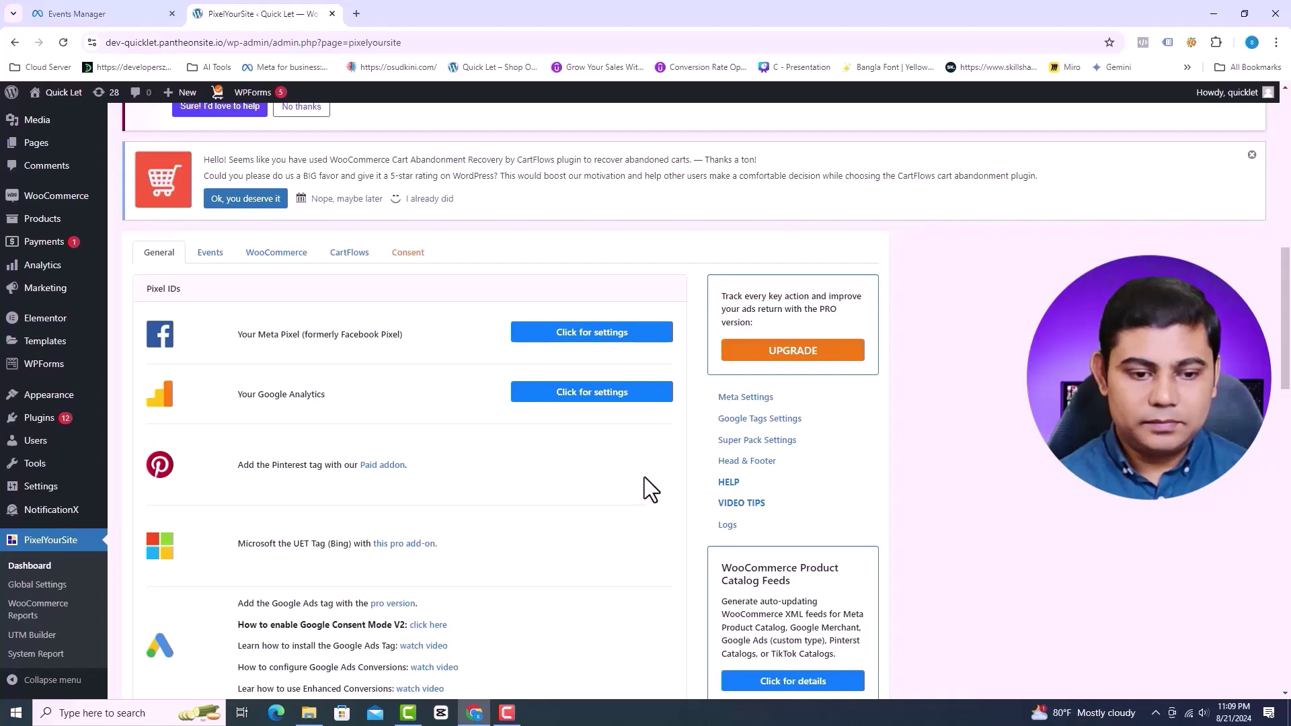
pyautogui.click(561, 336)
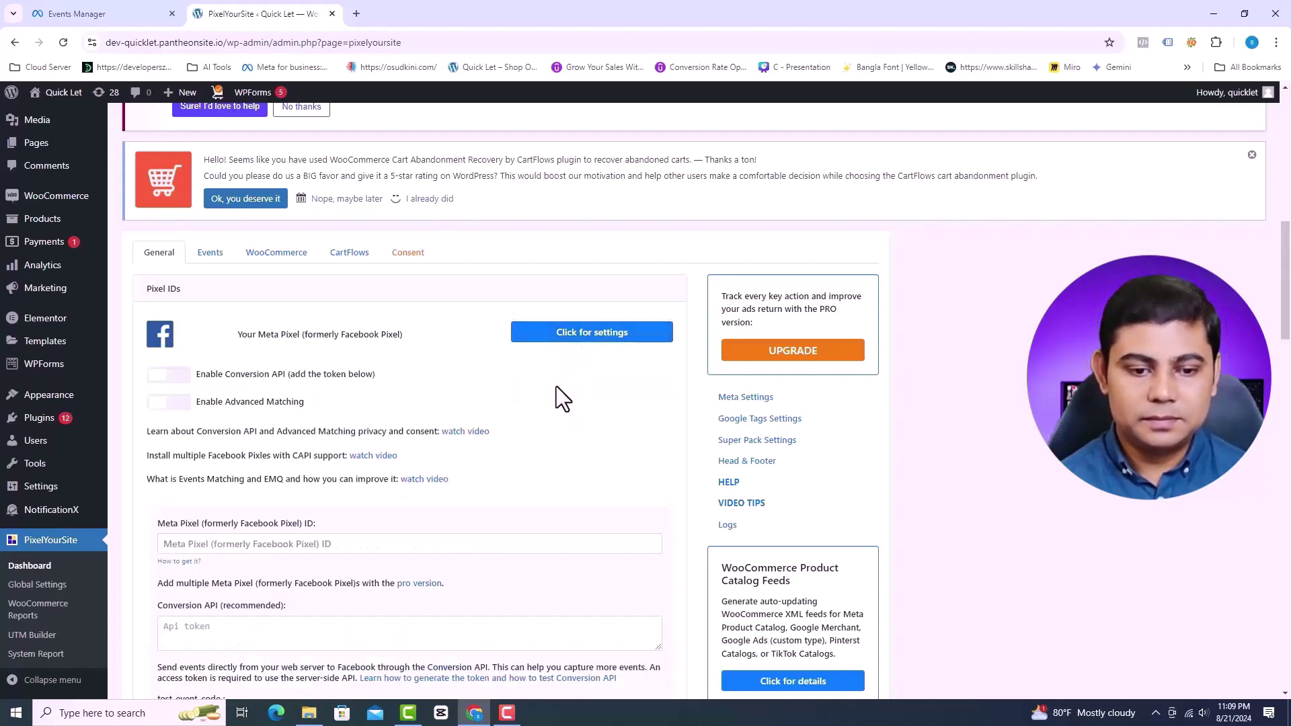
pyautogui.scroll(-1, 555, 385)
pyautogui.scroll(-1, 562, 398)
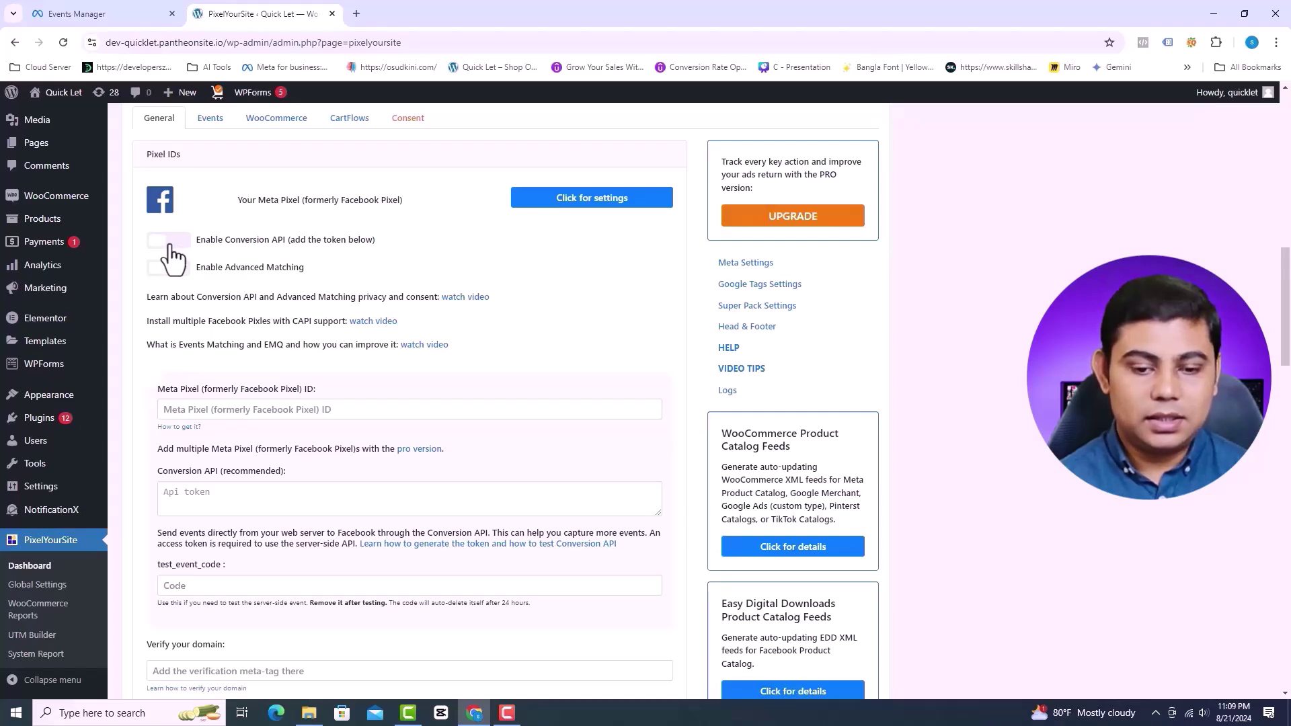
pyautogui.click(170, 247)
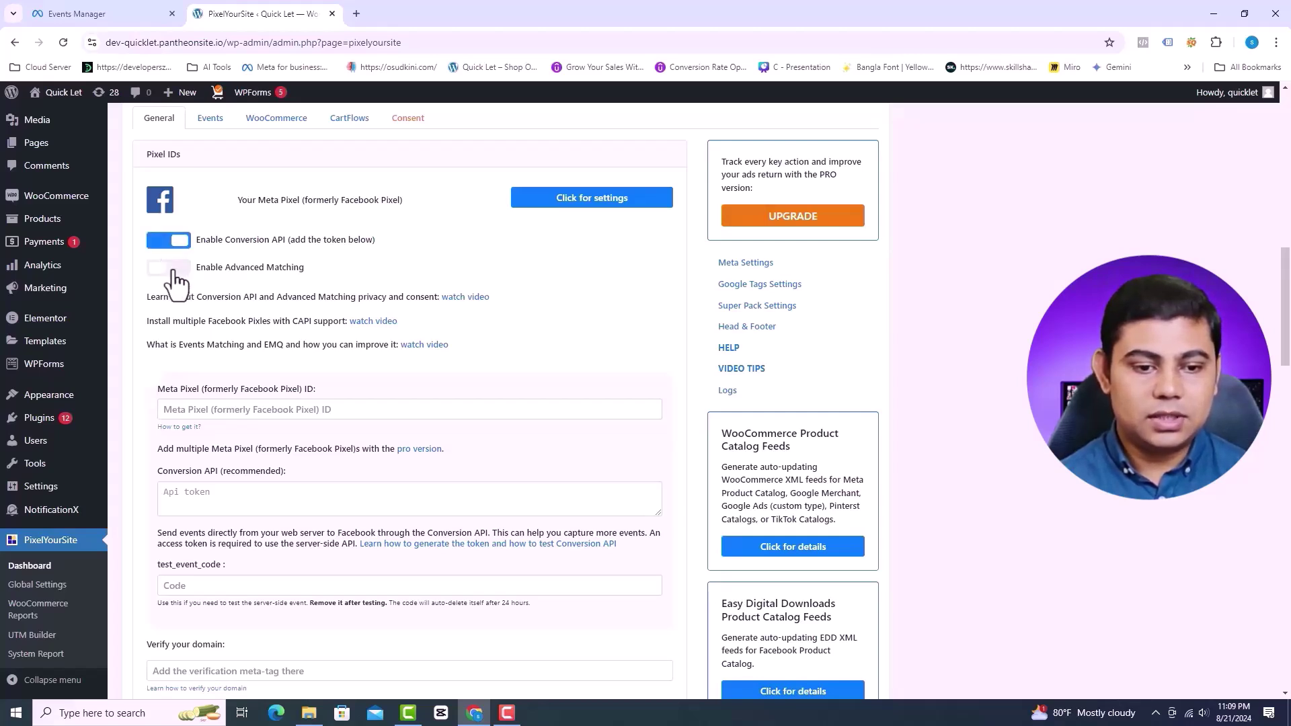
pyautogui.click(175, 269)
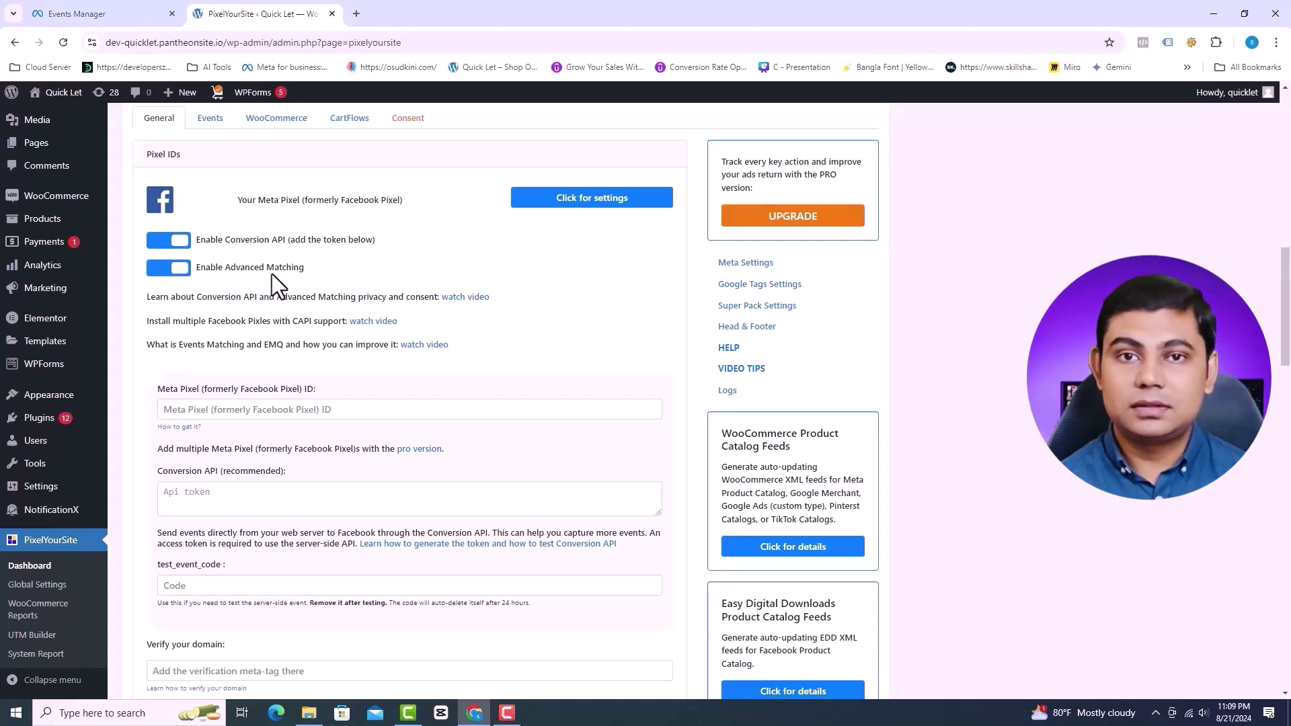
# Switch to Meta Events Manager and copy the dataset ID from the settings of the Test dataset
pyautogui.scroll(-2, 272, 274)
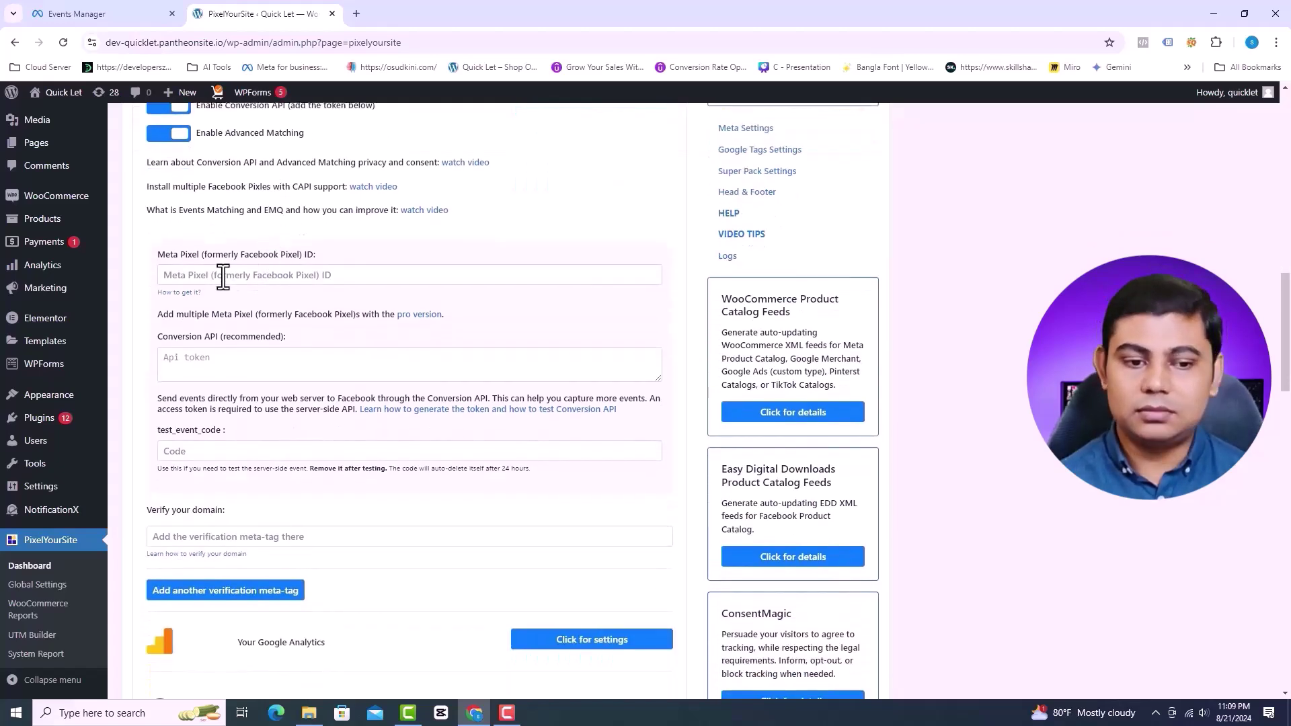
pyautogui.click(209, 280)
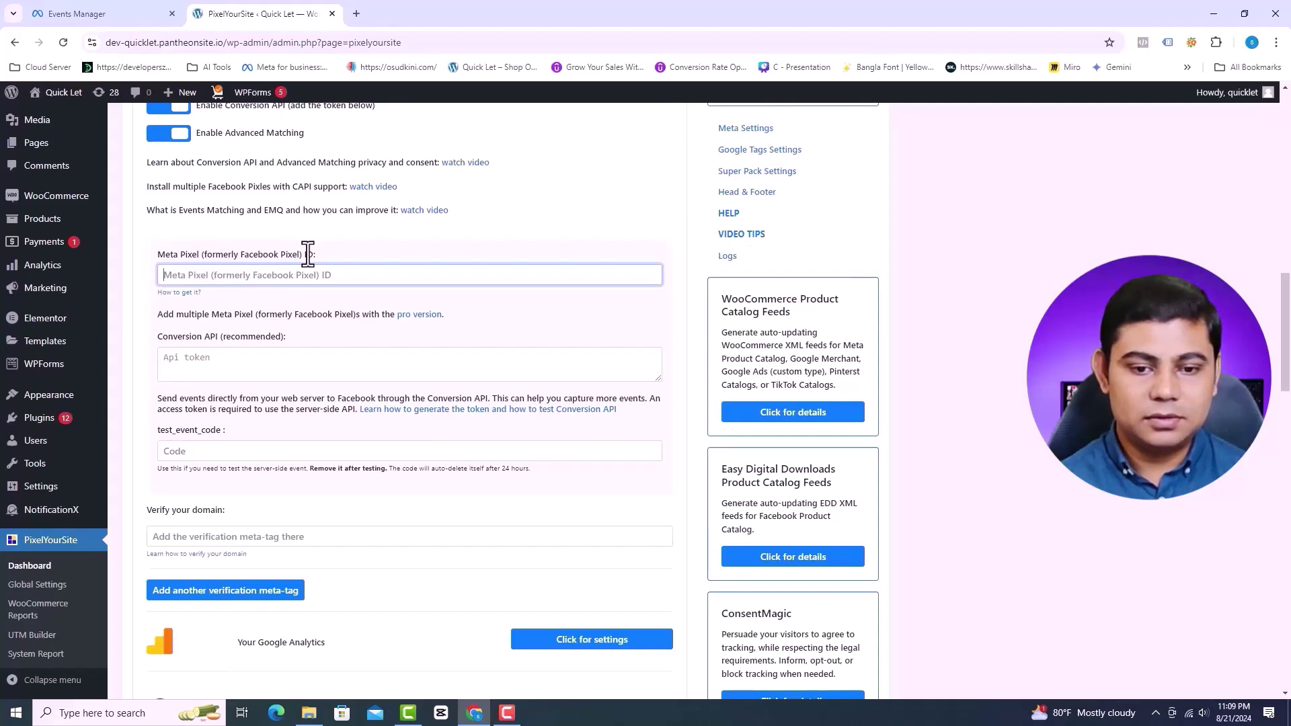
pyautogui.hotkey('ctrl', 'shift', 'Tab')
pyautogui.tripleClick(117, 124)
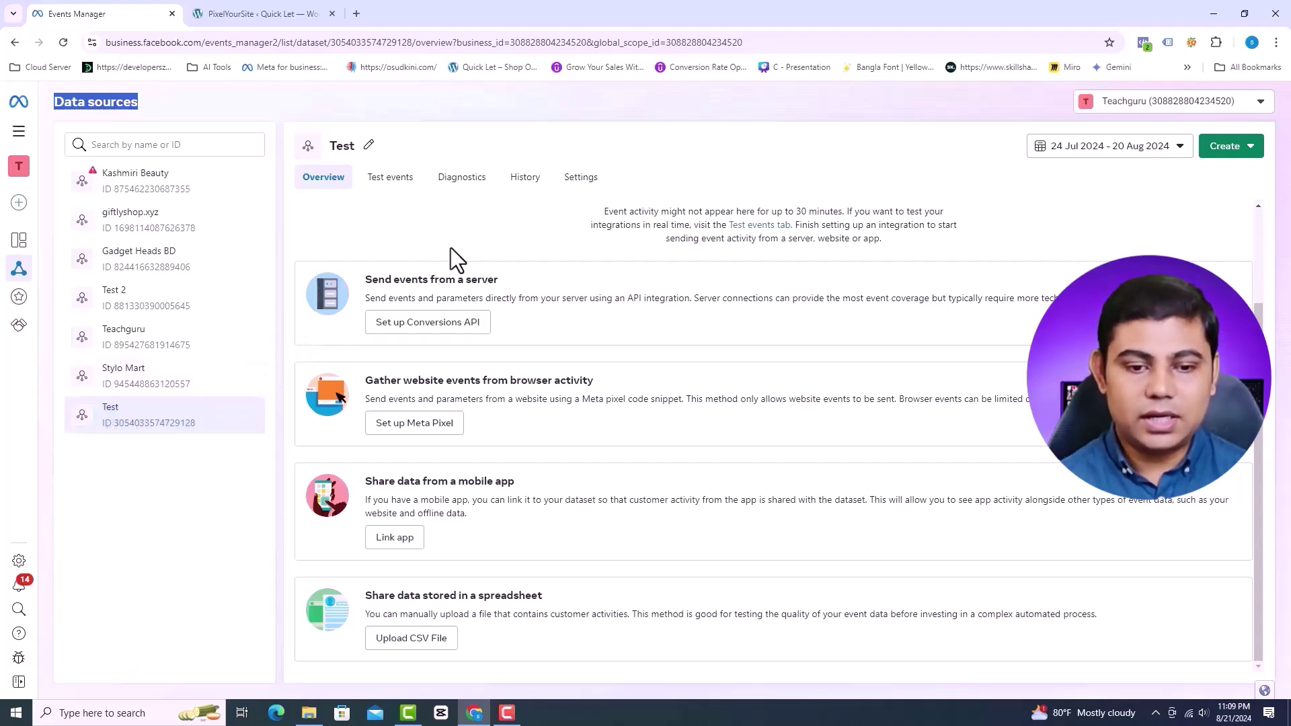
pyautogui.click(580, 179)
pyautogui.moveTo(391, 353); pyautogui.dragTo(292, 342)
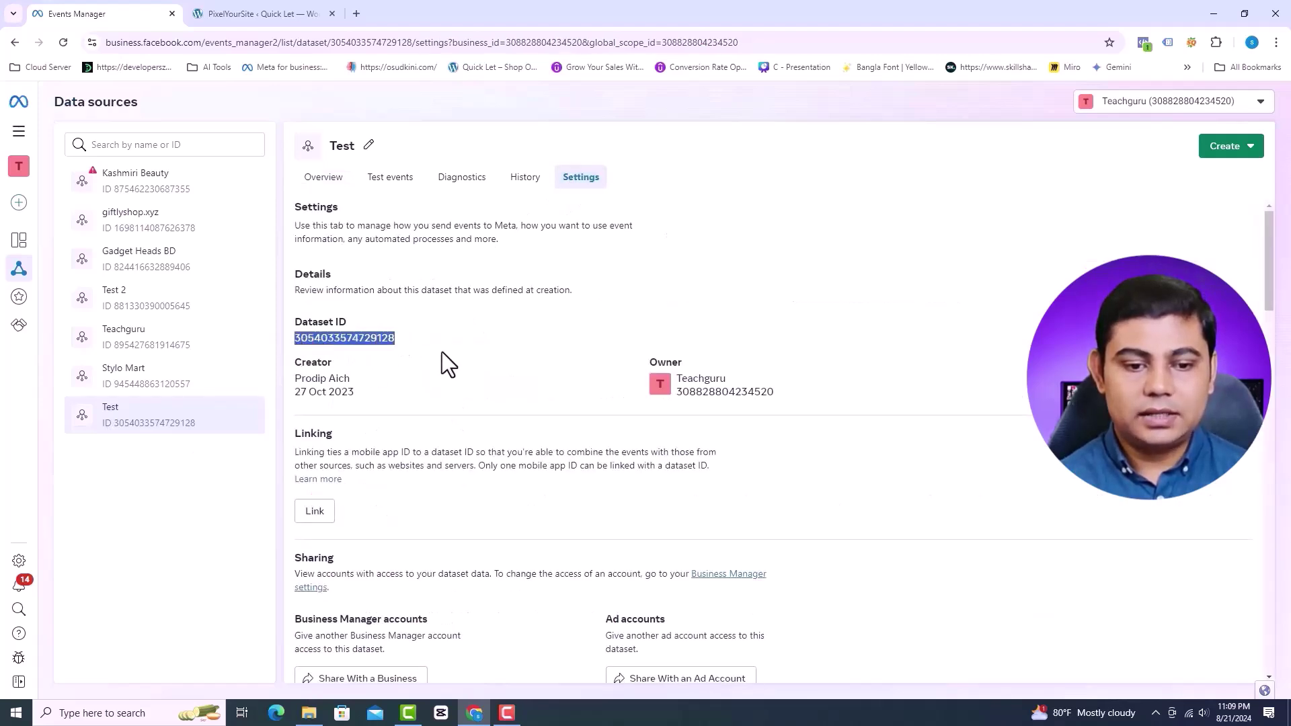
pyautogui.hotkey('ctrl', 'c')
# Return to PixelYourSite and paste the copied dataset ID as the Meta Pixel ID
pyautogui.click(254, 14)
pyautogui.click(260, 275)
pyautogui.hotkey('ctrl', 'v')
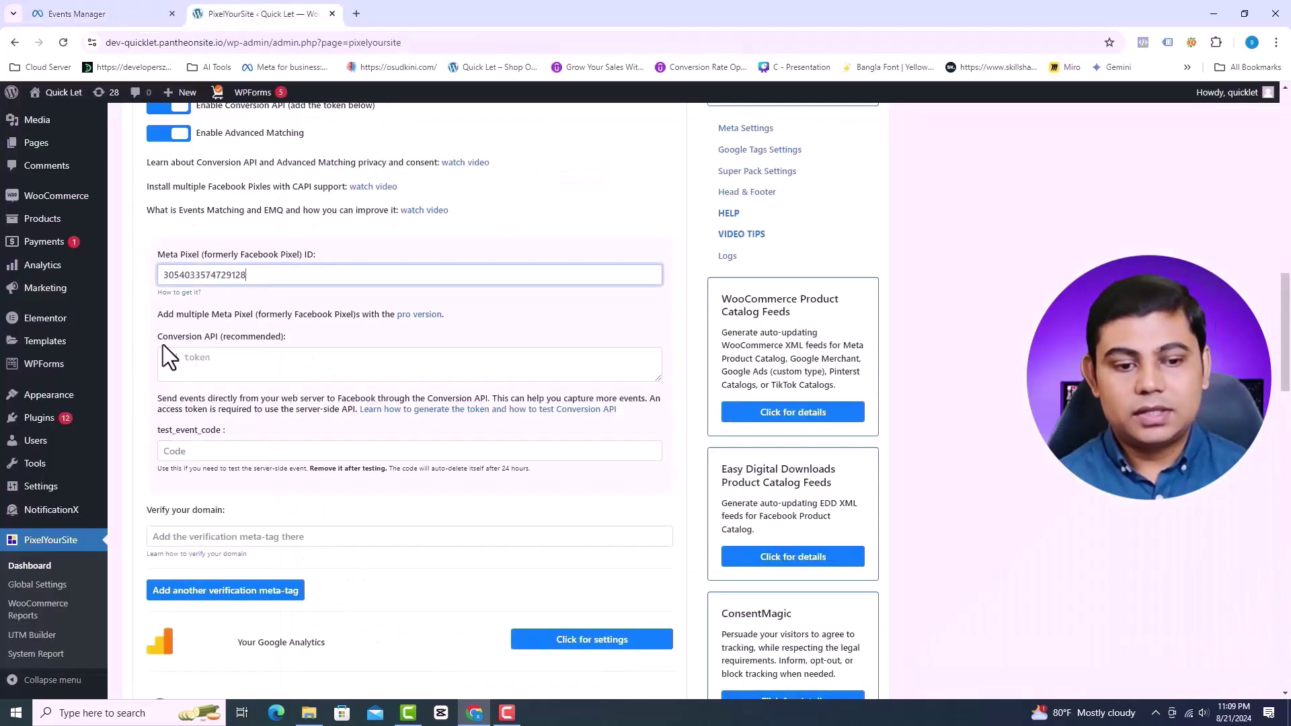
# In the Test dataset's Events Manager settings, generate a Conversions API access token for direct integration
pyautogui.moveTo(159, 337); pyautogui.dragTo(221, 360)
pyautogui.click(221, 360)
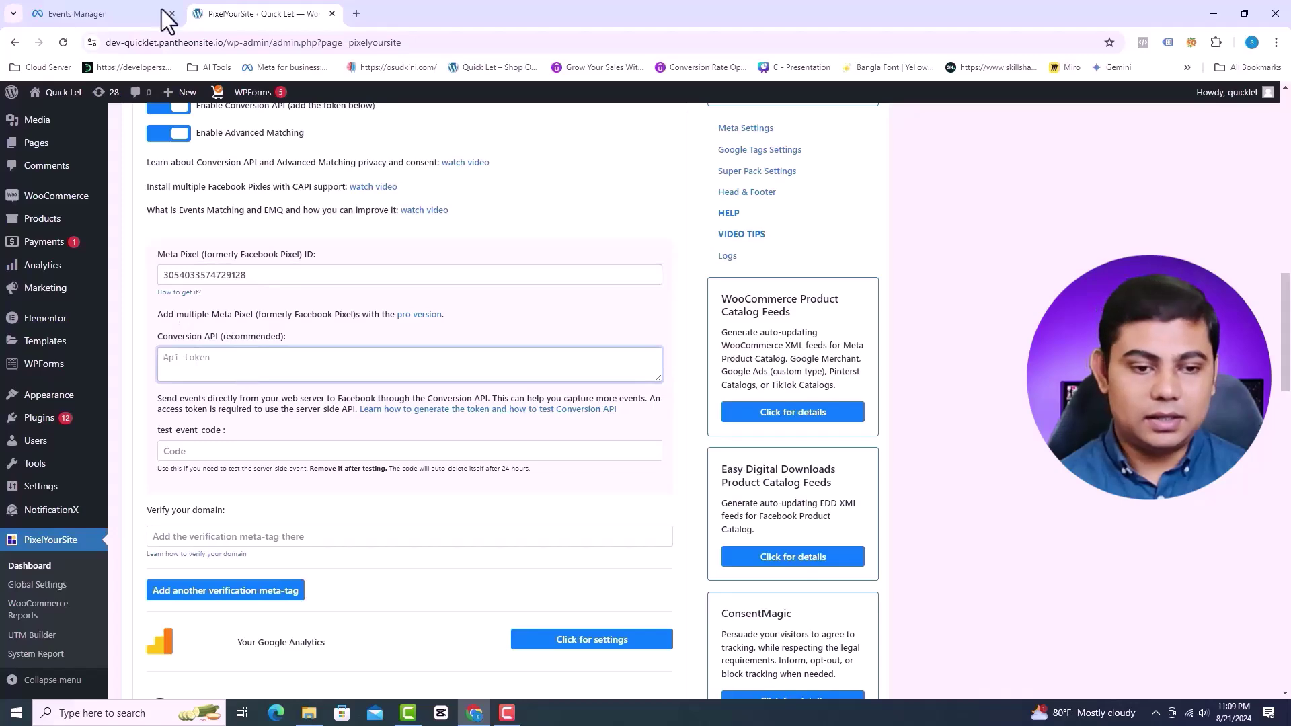
pyautogui.click(129, 16)
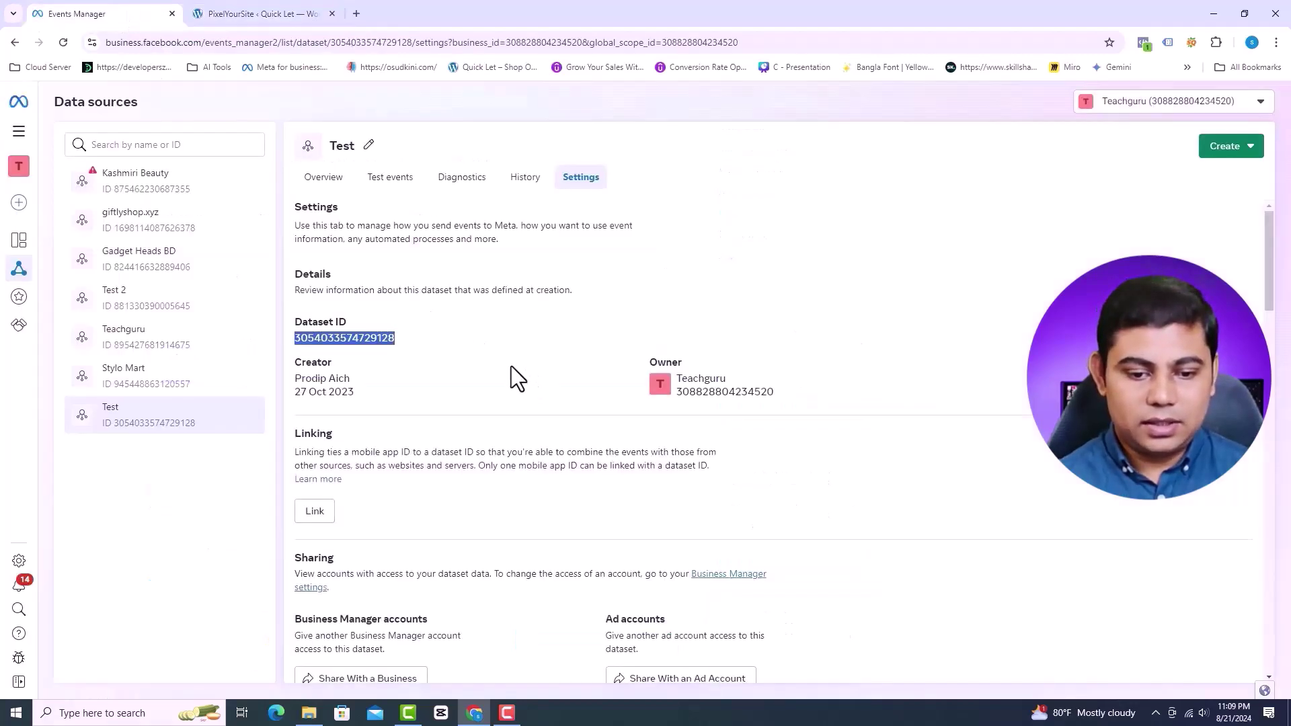
pyautogui.scroll(-9, 511, 366)
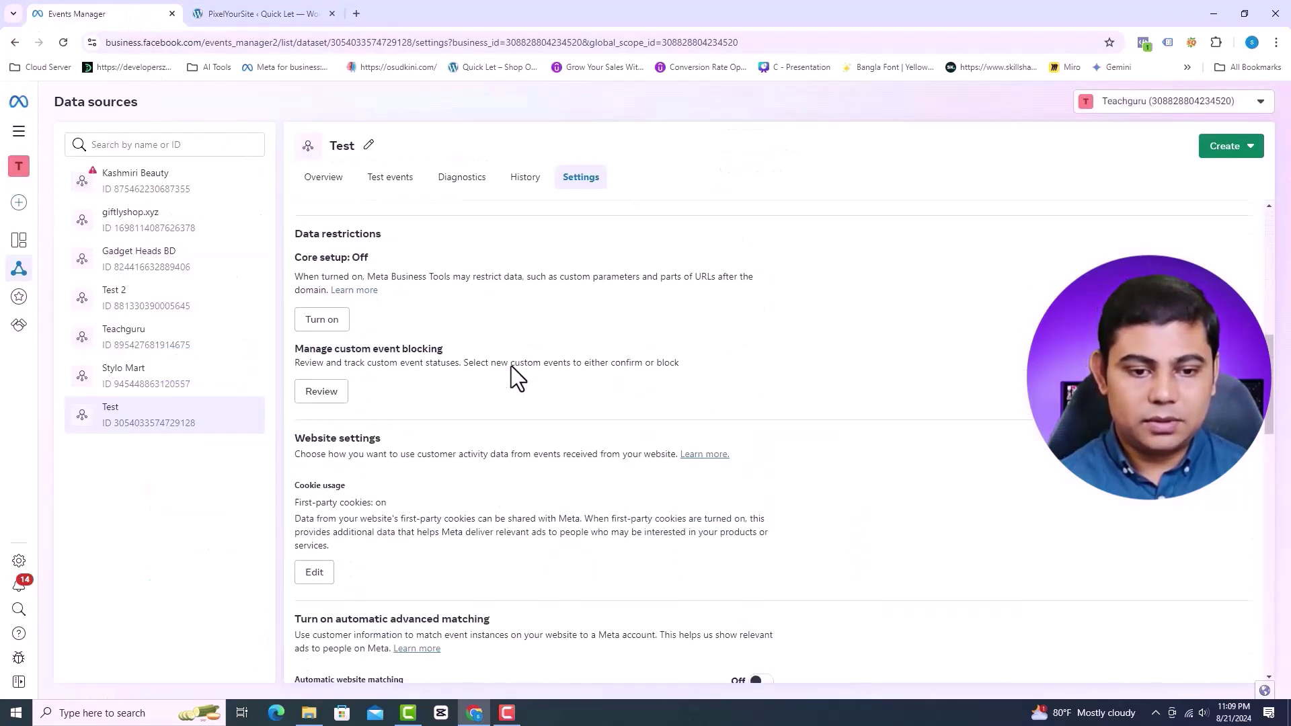
pyautogui.scroll(-7, 510, 366)
pyautogui.scroll(-2, 514, 367)
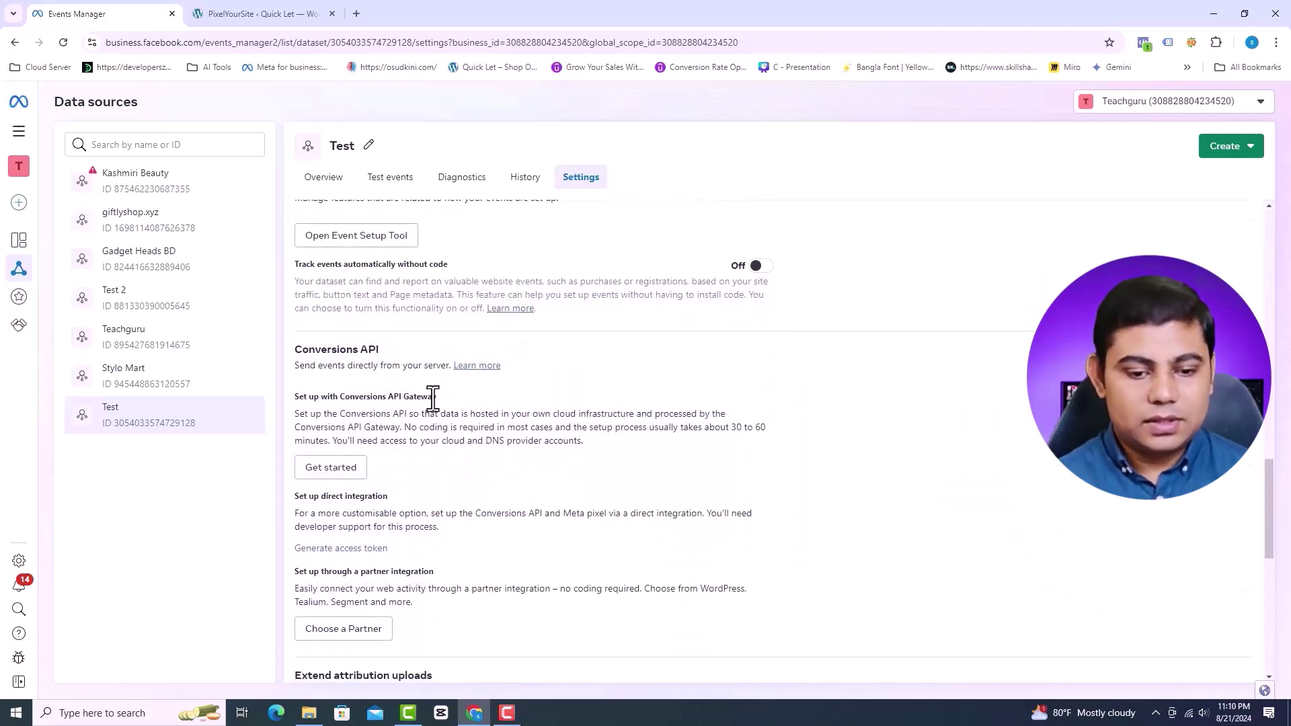
pyautogui.scroll(-1, 432, 402)
pyautogui.click(363, 482)
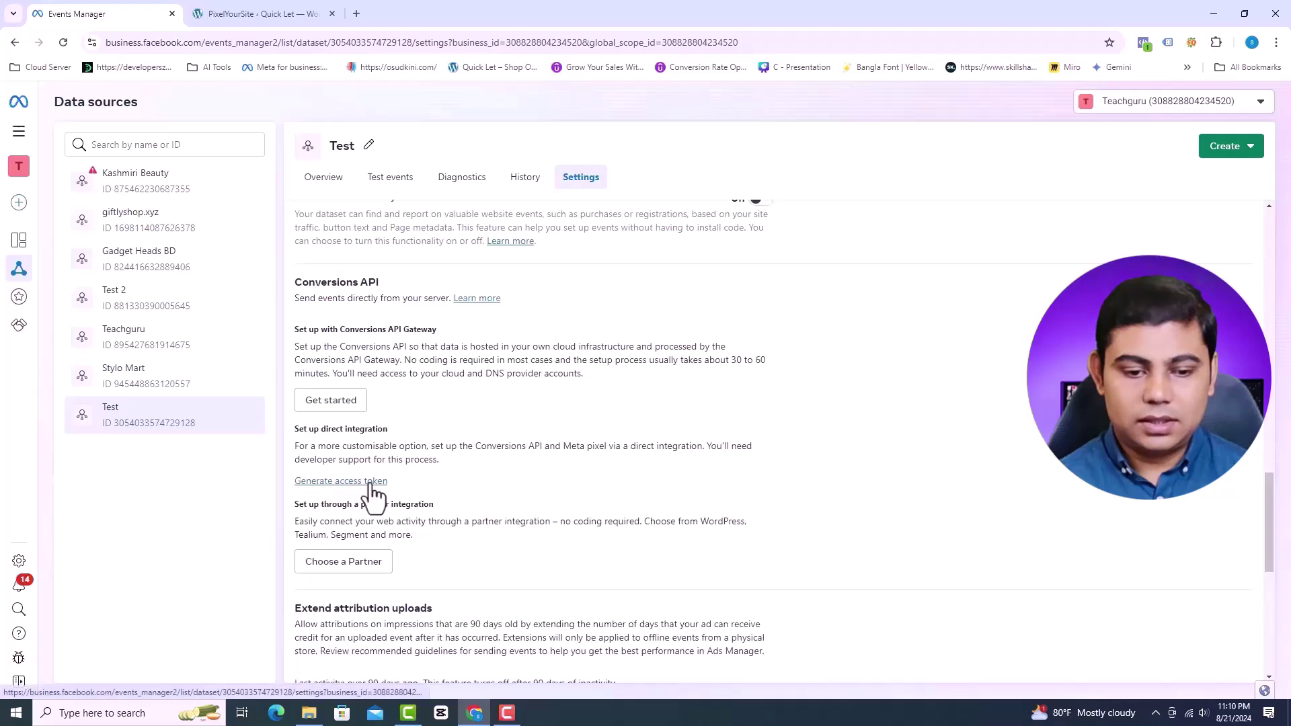
# Copy the generated access token and paste it as the Conversion API token in PixelYourSite
pyautogui.scroll(-1, 607, 403)
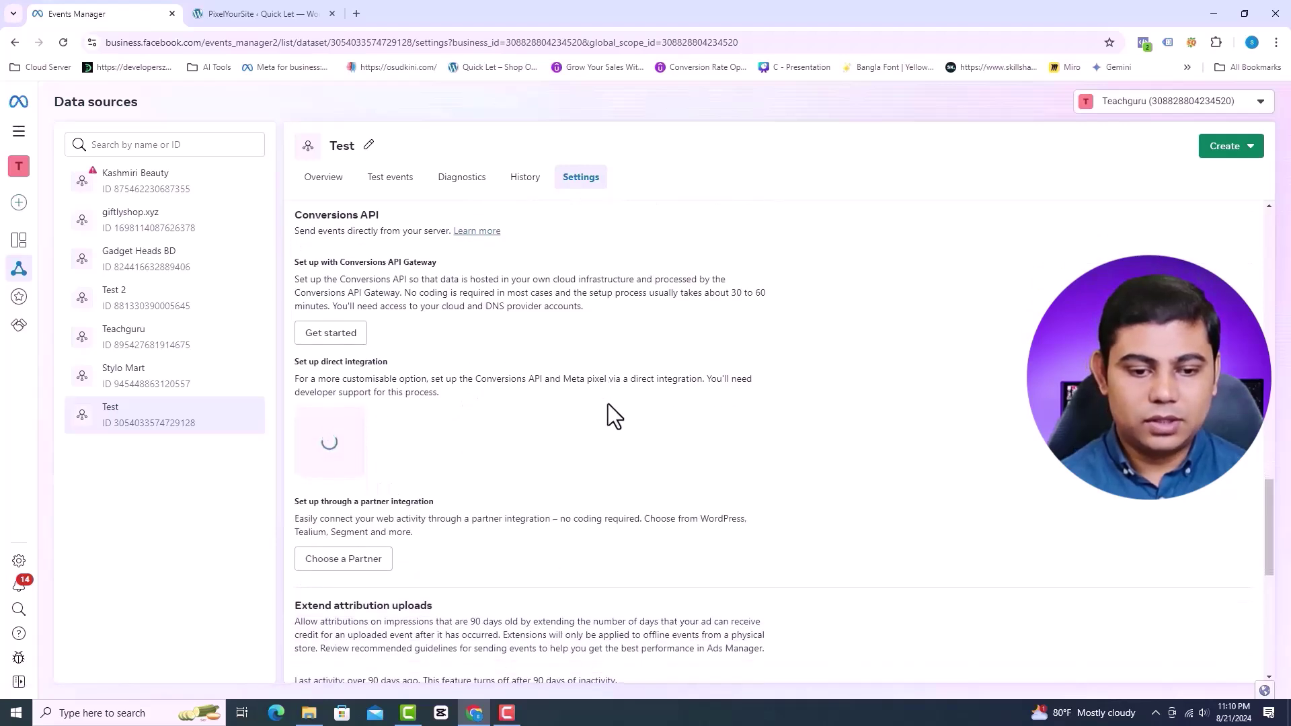
pyautogui.scroll(-1, 608, 404)
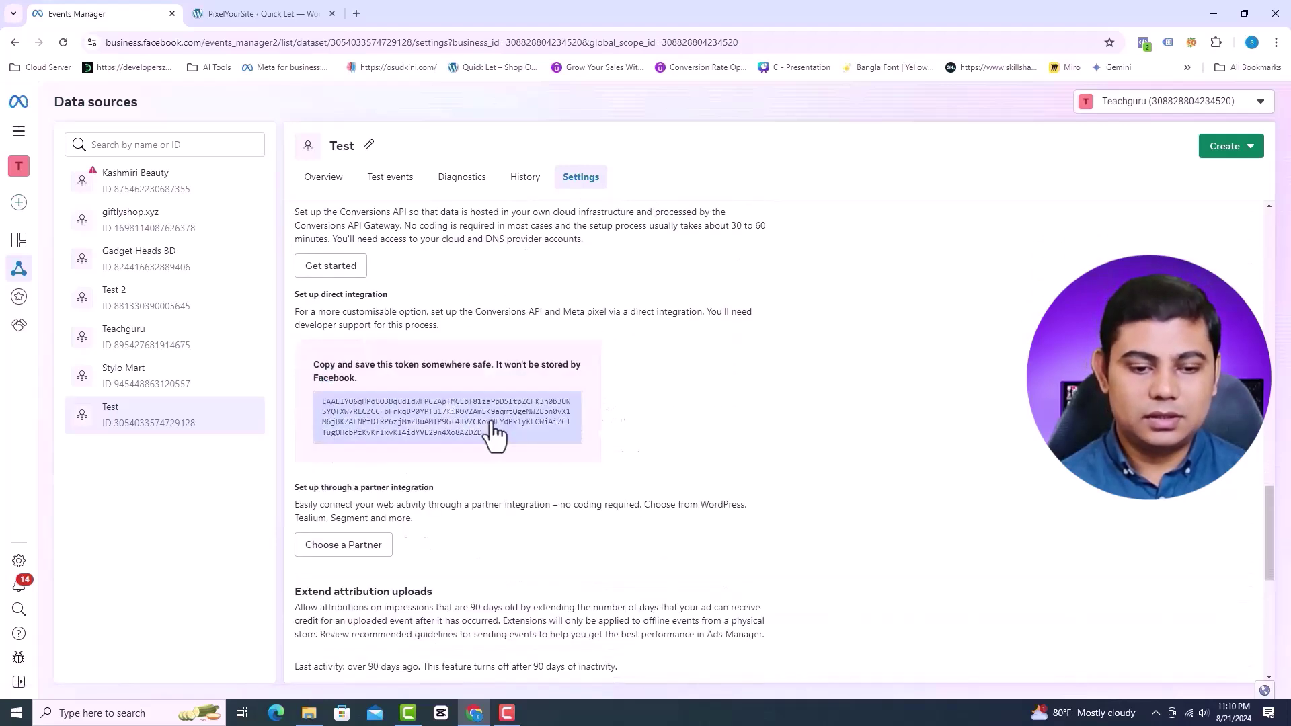
pyautogui.moveTo(463, 433)
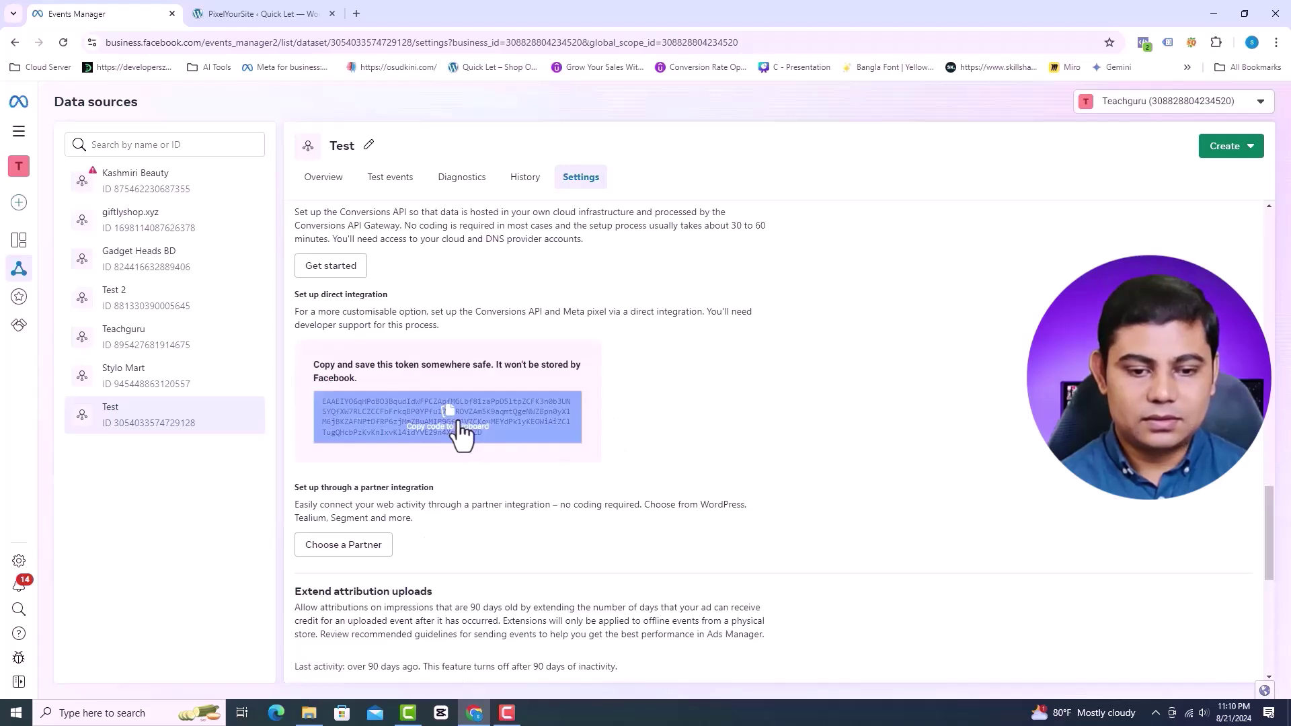
pyautogui.click(462, 433)
pyautogui.click(256, 13)
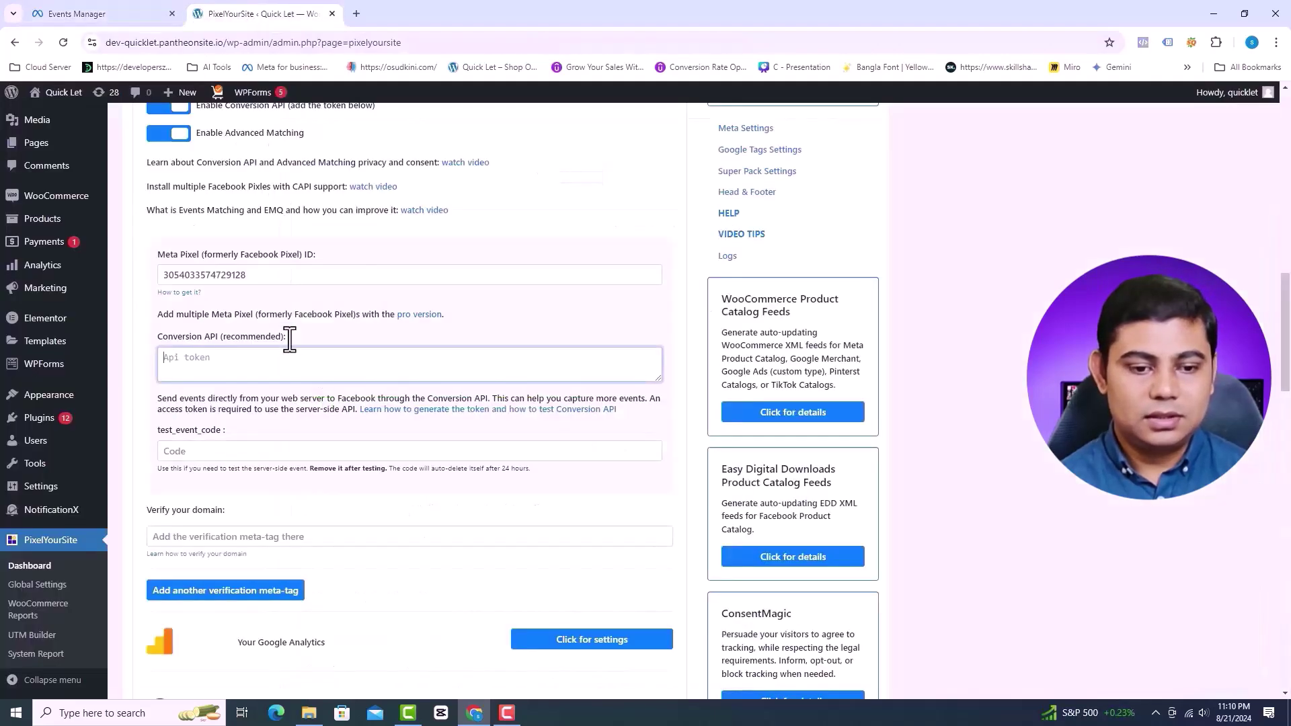
pyautogui.hotkey('ctrl', 'v')
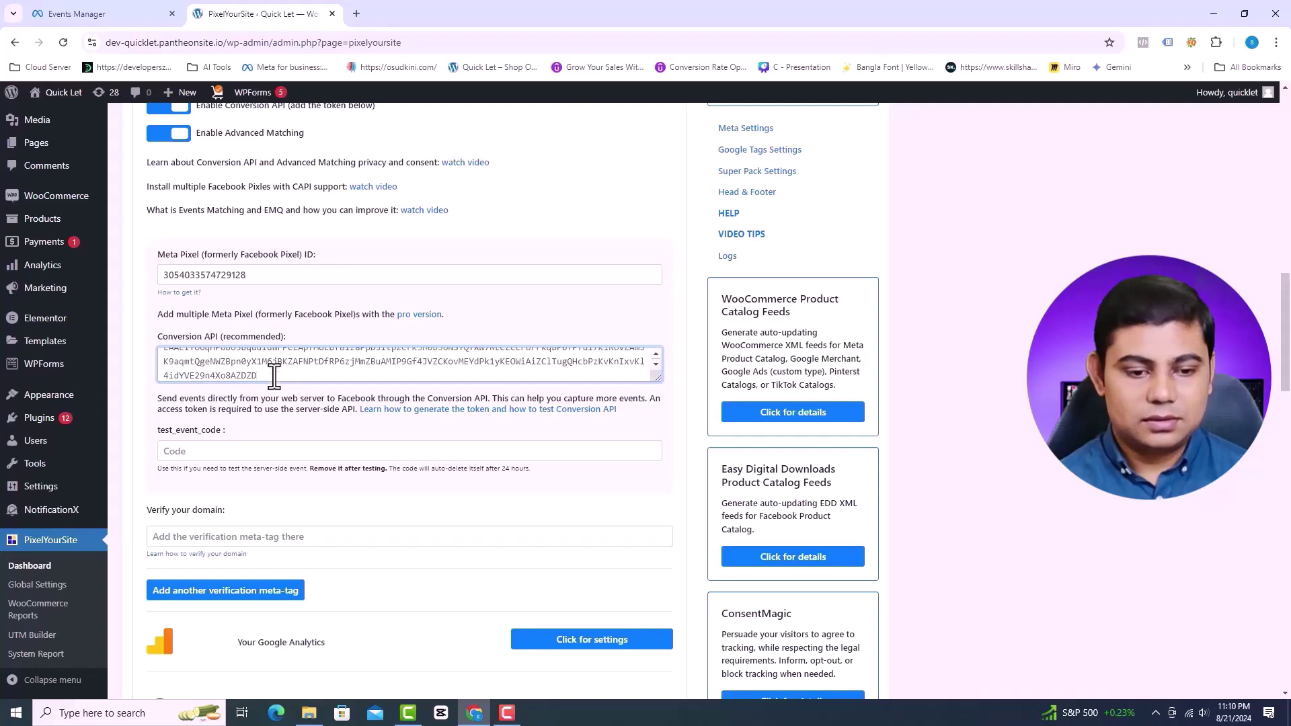
# Copy the server test event code from the Test dataset's test events and paste it into PixelYourSite's test_event_code field
pyautogui.click(229, 454)
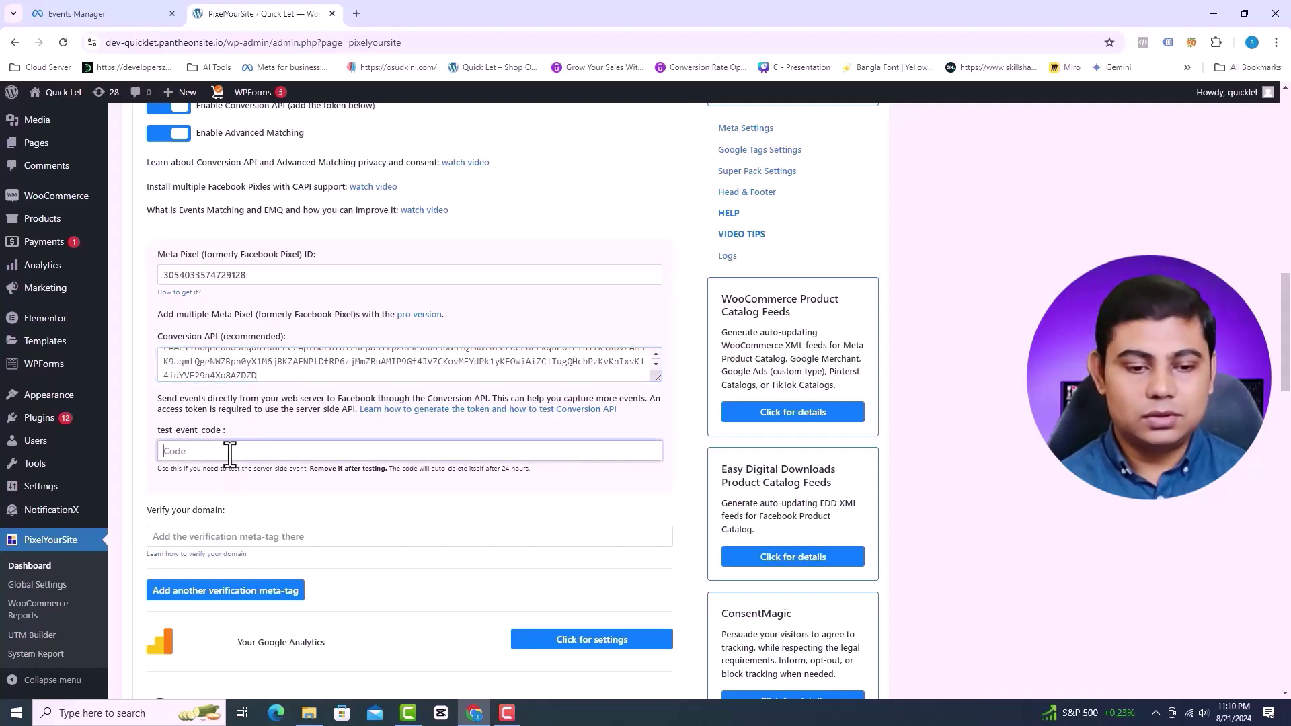
pyautogui.click(100, 3)
pyautogui.click(396, 180)
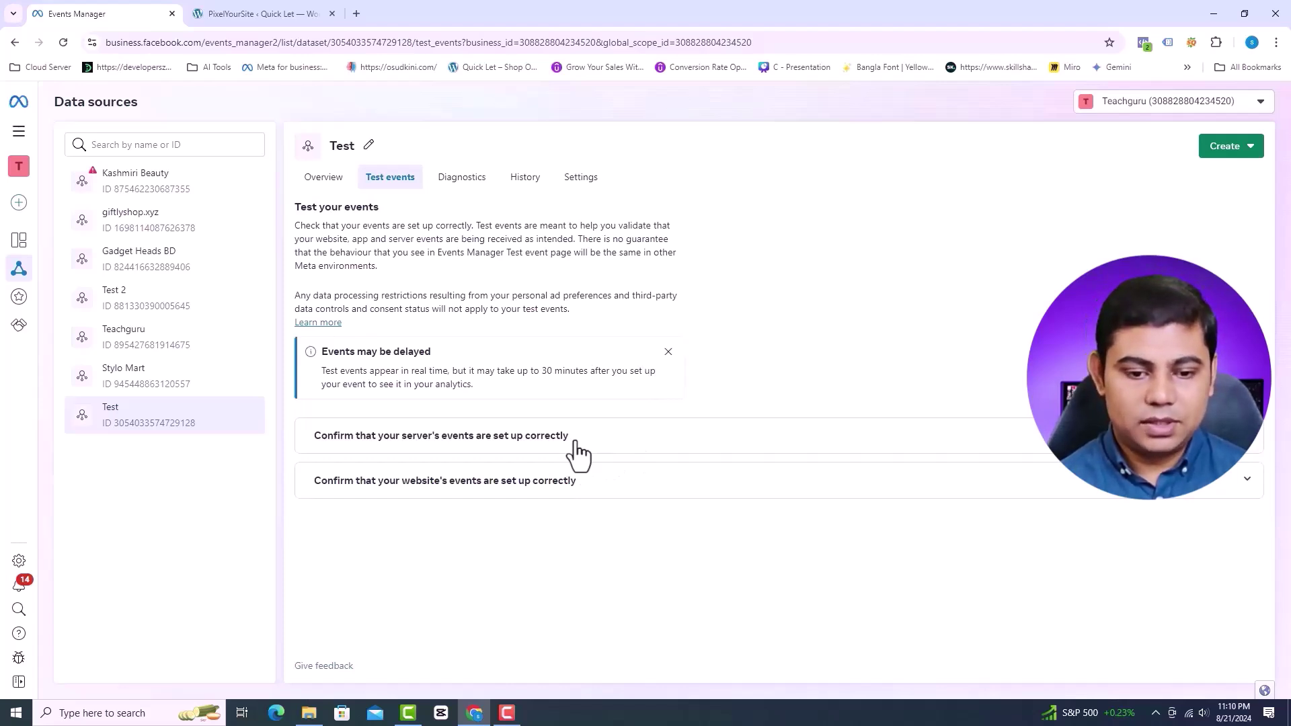
pyautogui.click(576, 444)
pyautogui.scroll(-1, 646, 386)
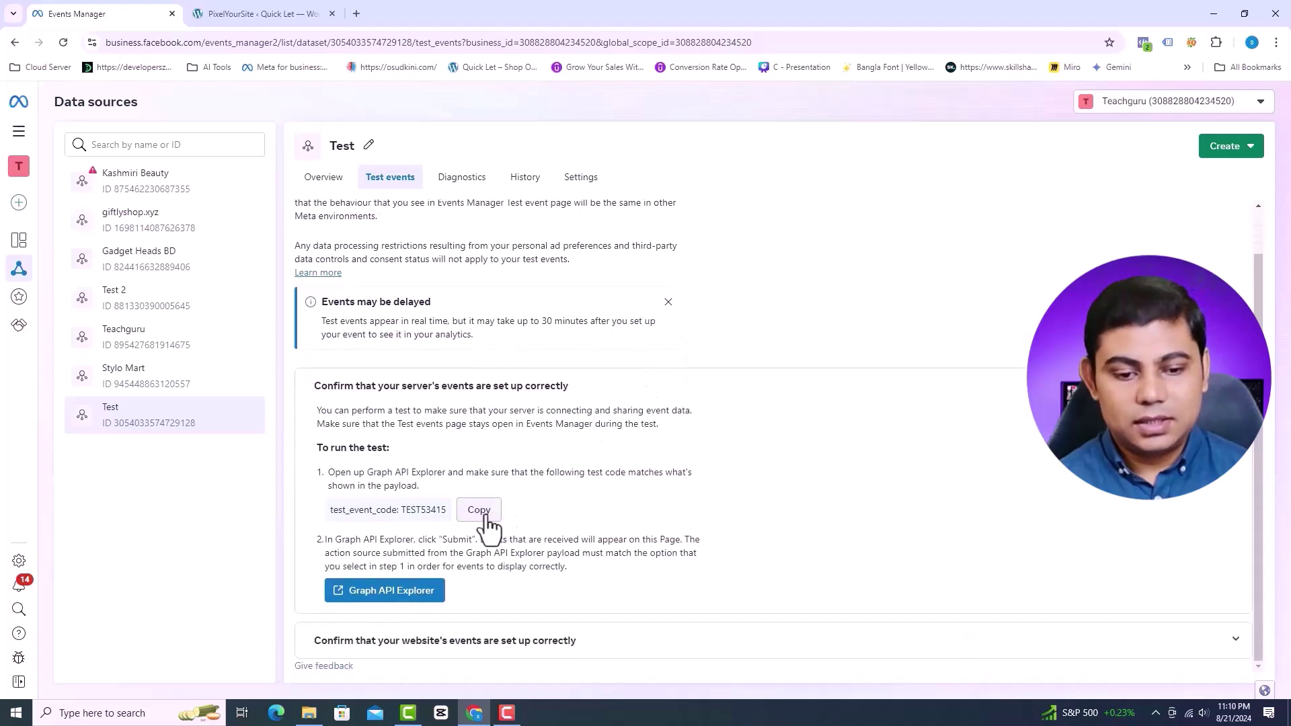
pyautogui.click(275, 13)
pyautogui.click(229, 447)
pyautogui.hotkey('ctrl', 'v')
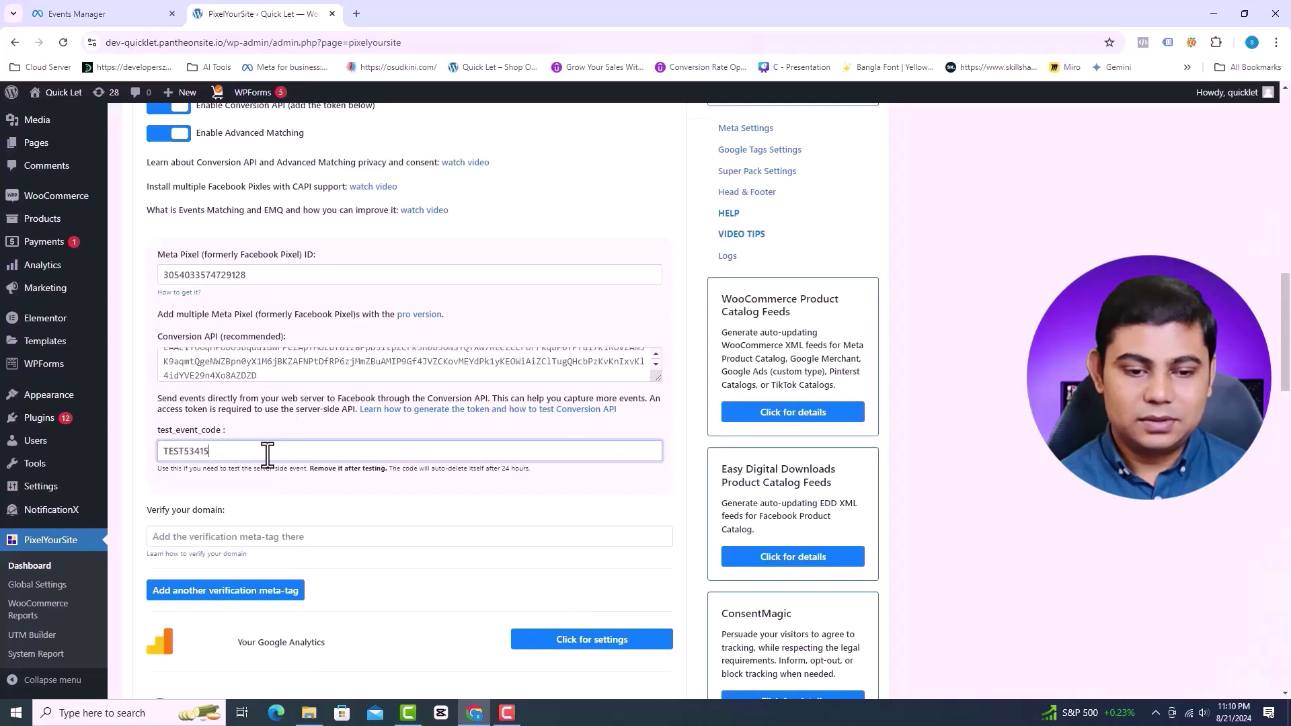
# Save the PixelYourSite dashboard settings with the entered pixel ID, Conversion API token and test event code
pyautogui.scroll(-2, 267, 454)
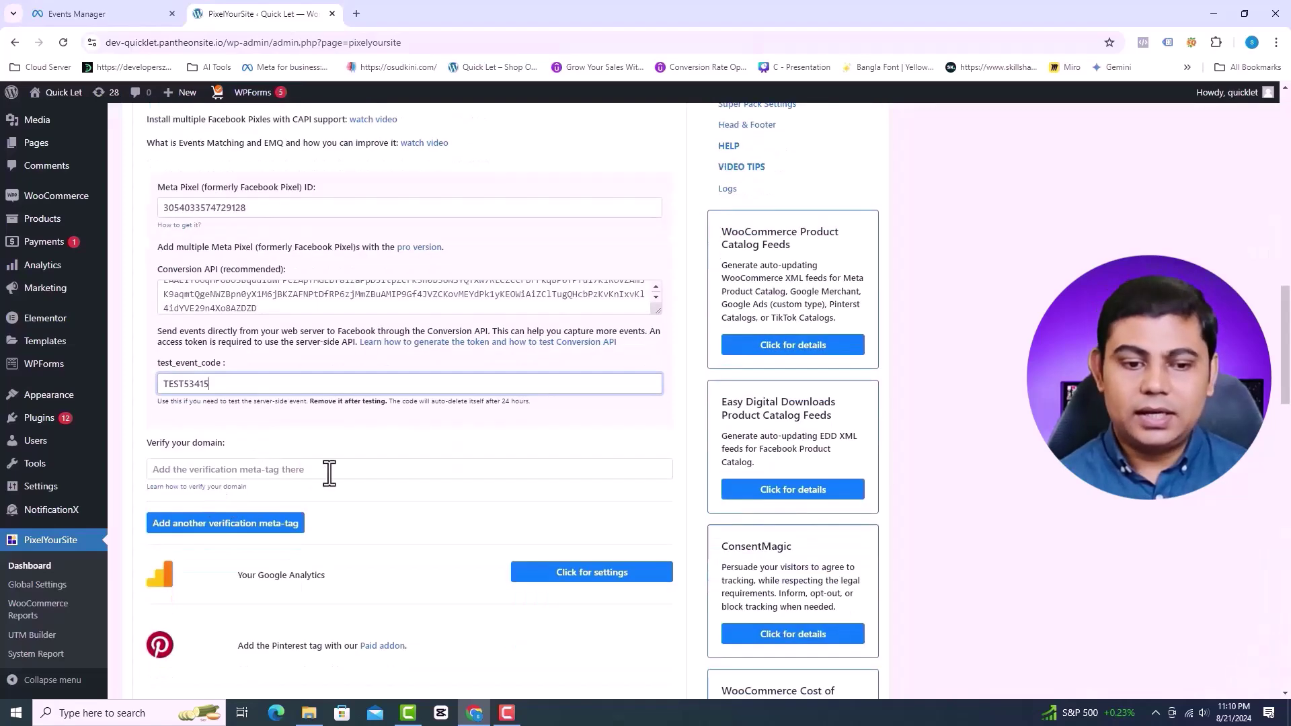
pyautogui.scroll(-3, 325, 470)
pyautogui.scroll(-15, 453, 444)
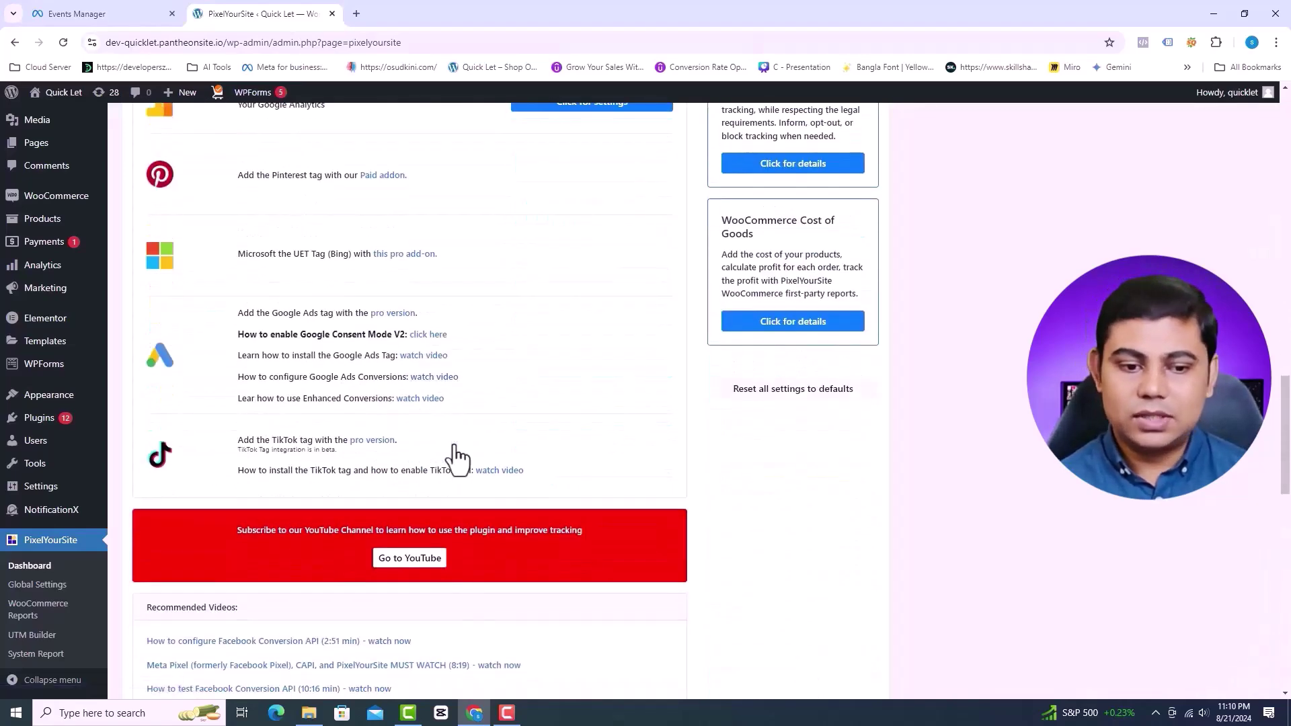
pyautogui.scroll(-6, 336, 416)
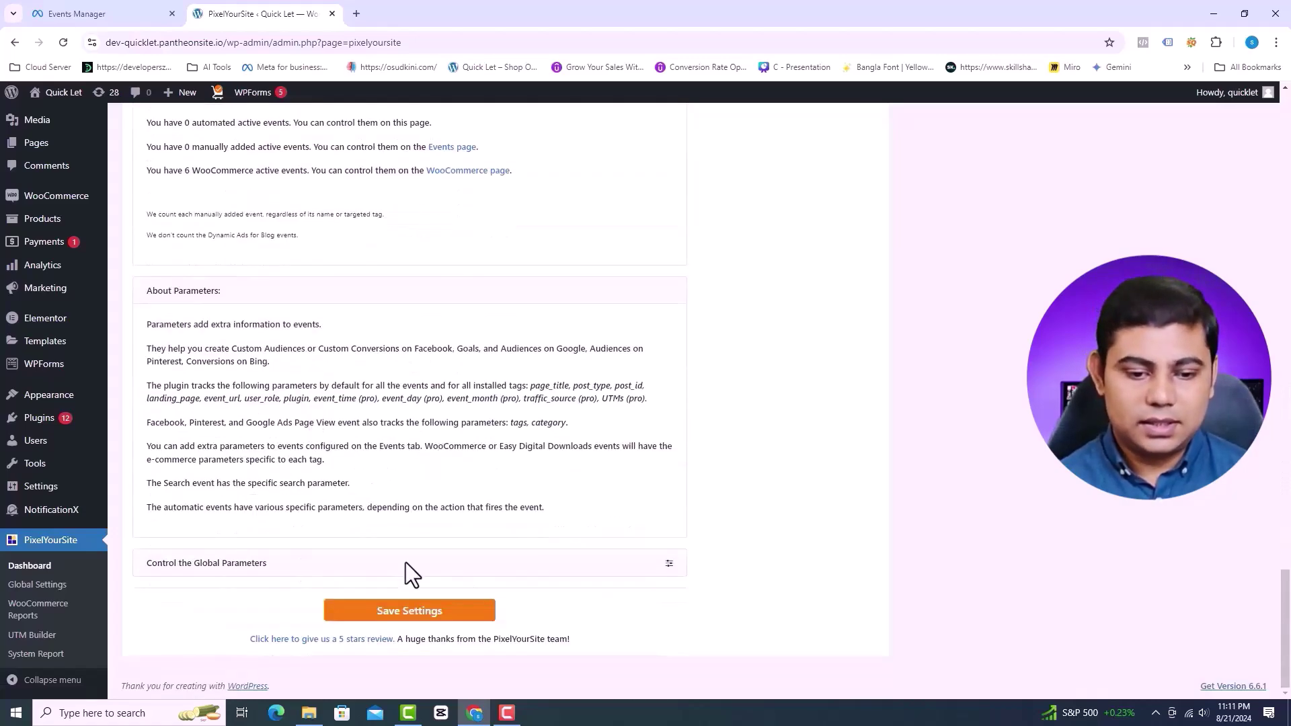
pyautogui.click(417, 605)
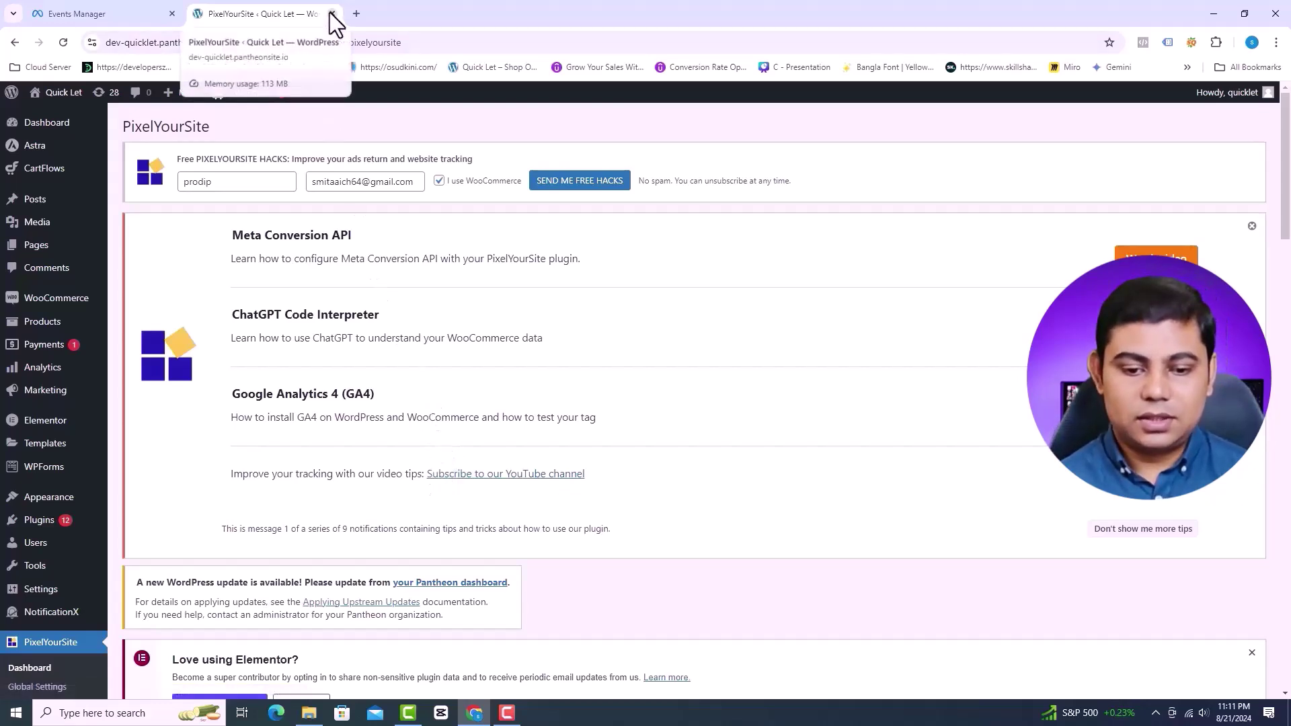
# Open the Quick Let store homepage in a new tab and check its pixel in Meta Pixel Helper
pyautogui.moveTo(100, 13); pyautogui.dragTo(375, 20)
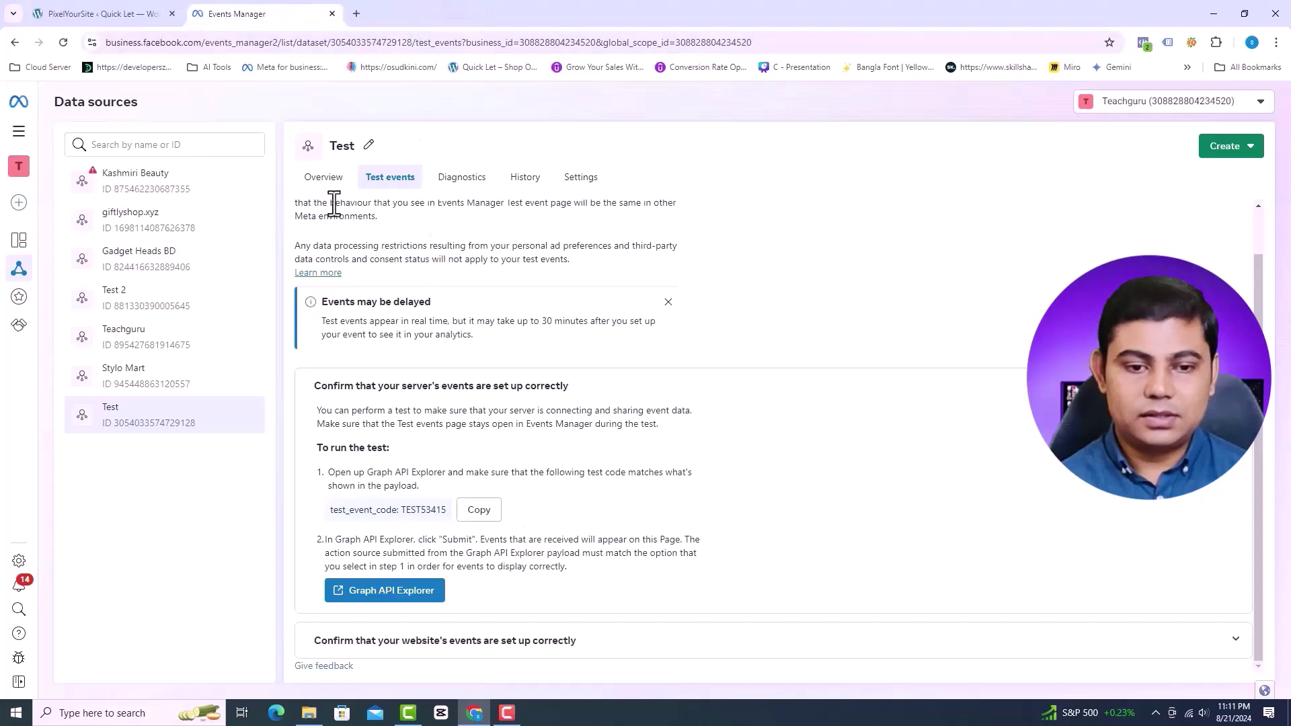
pyautogui.hotkey('ctrl', 't')
pyautogui.click(492, 66)
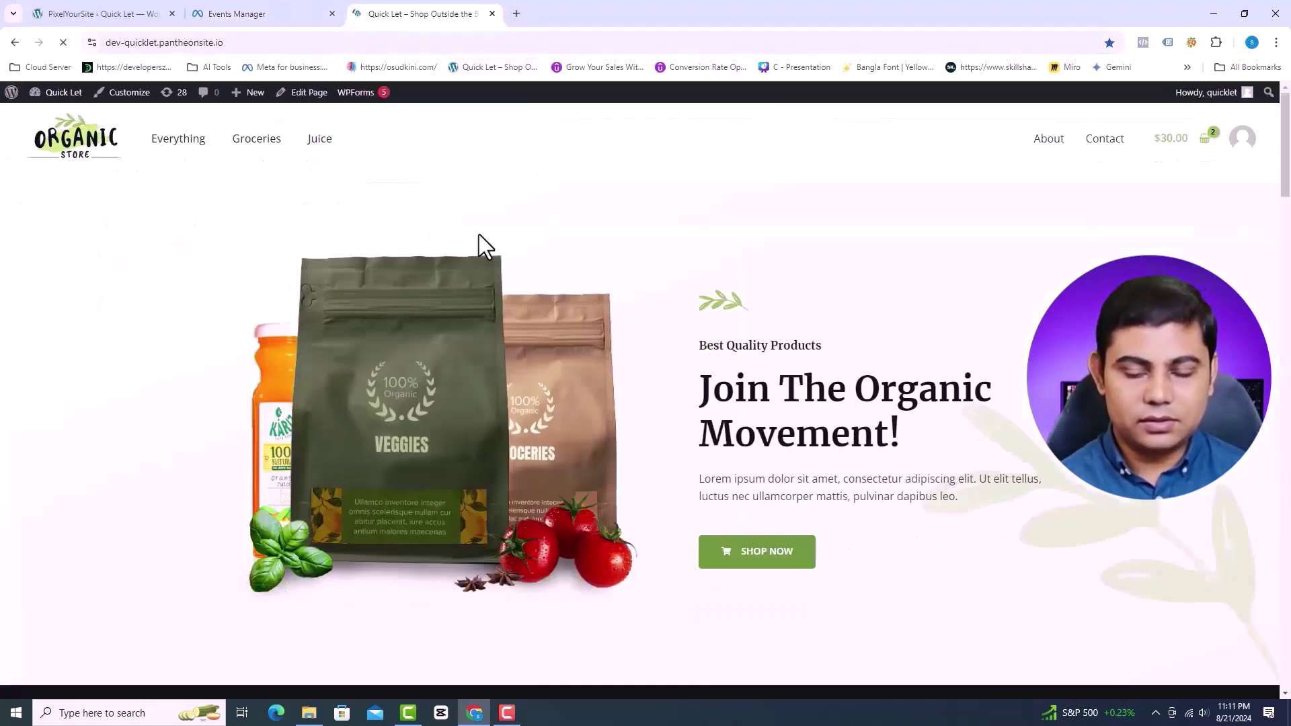
pyautogui.click(1144, 43)
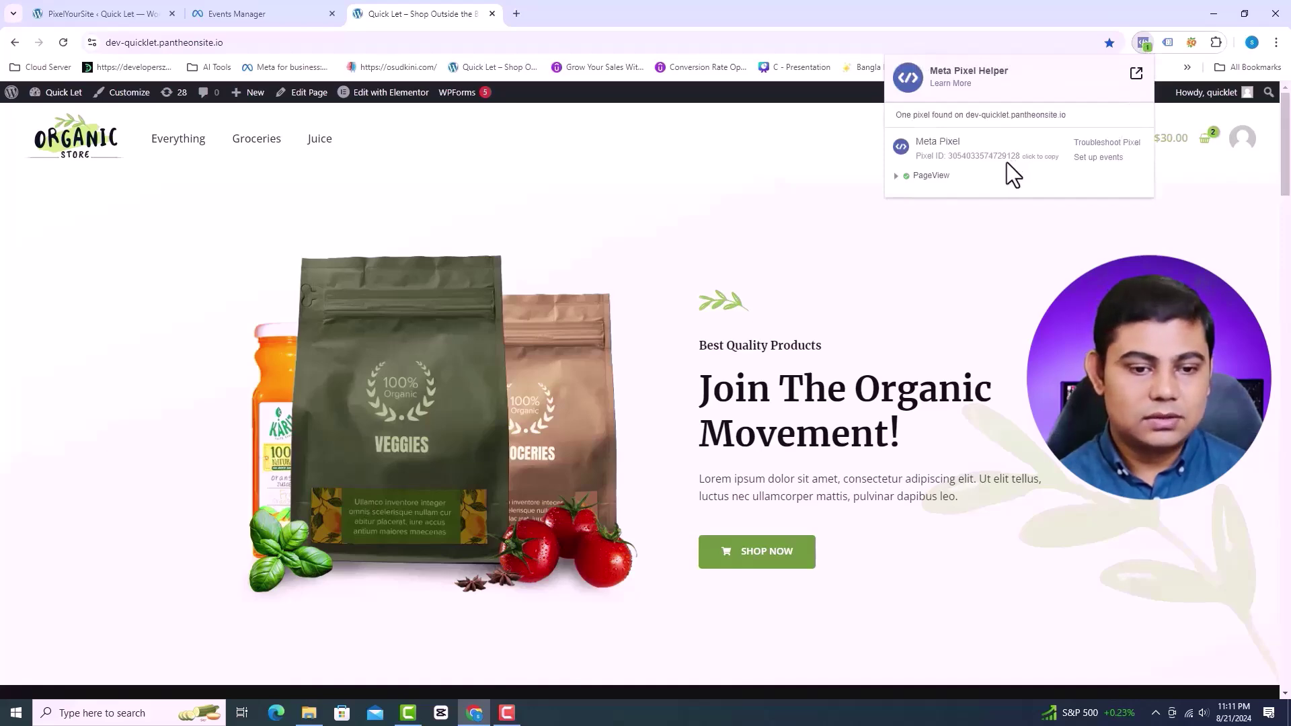
# Check the PageView event and its parameters in the Test dataset's test events in Events Manager
pyautogui.click(88, 7)
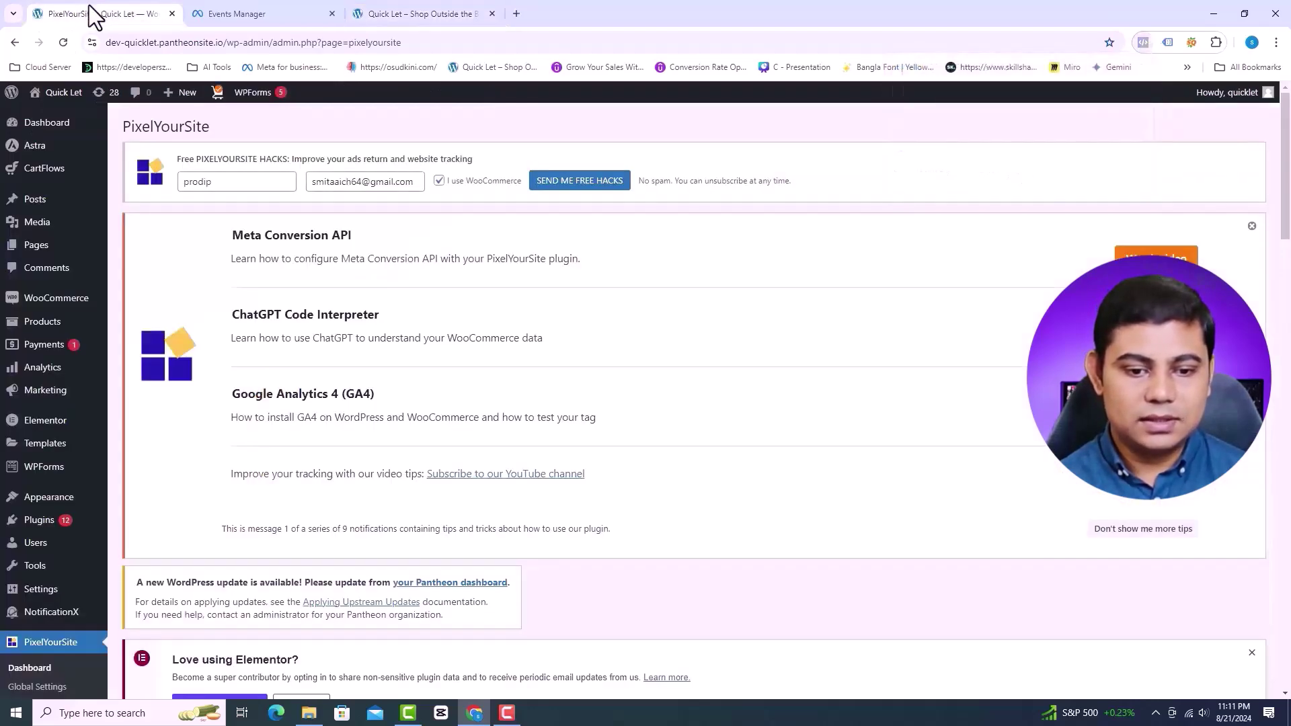
pyautogui.hotkey('ctrl', 'Tab')
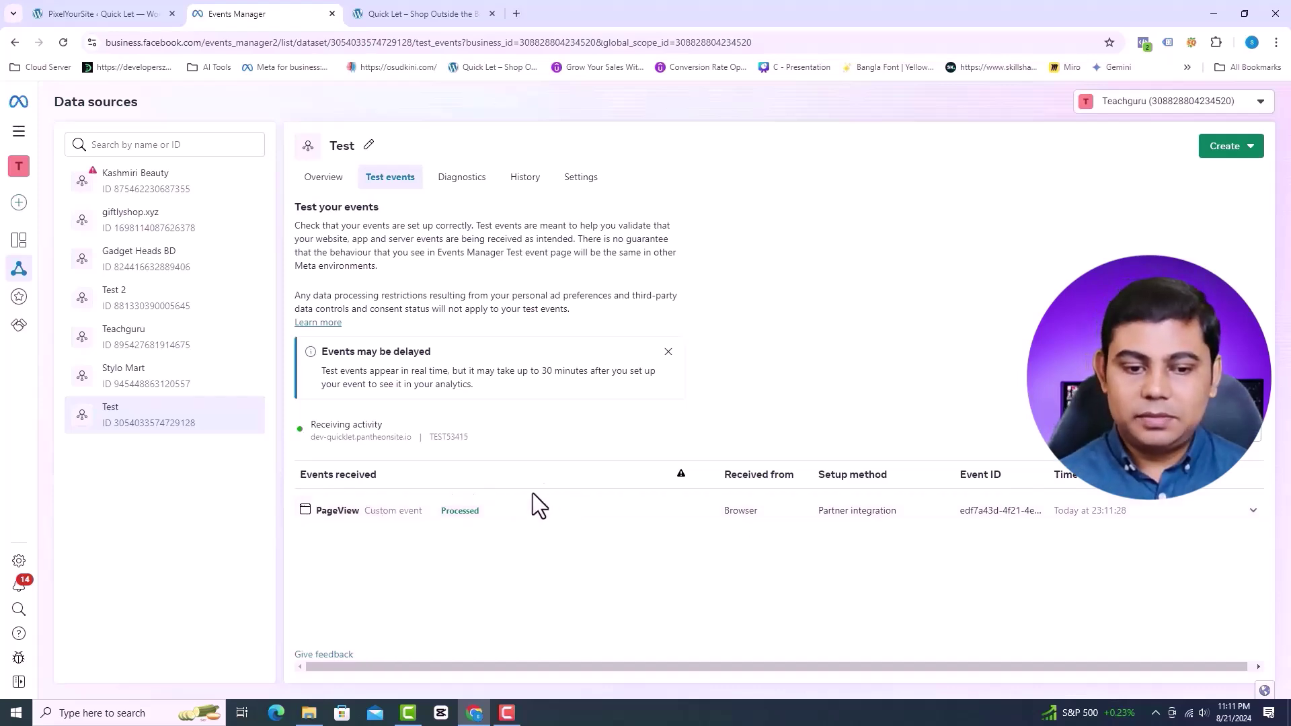
pyautogui.click(453, 513)
pyautogui.scroll(-1, 497, 486)
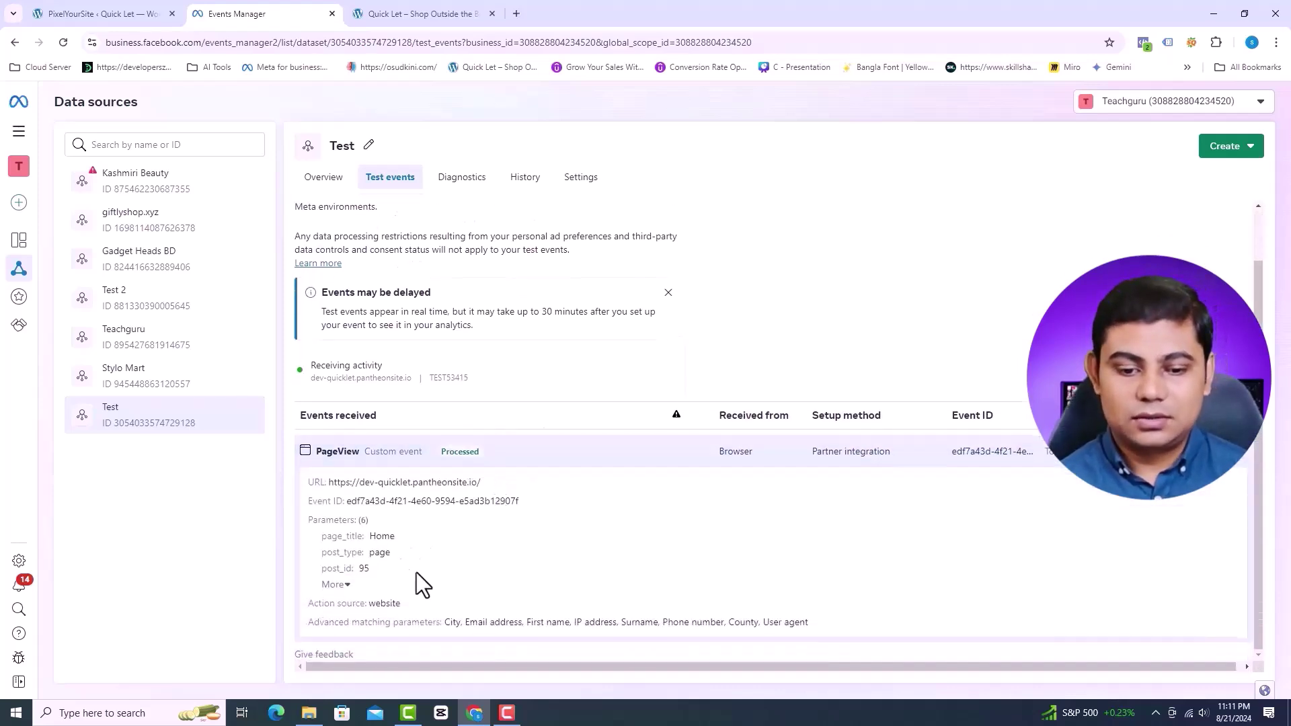
pyautogui.click(391, 460)
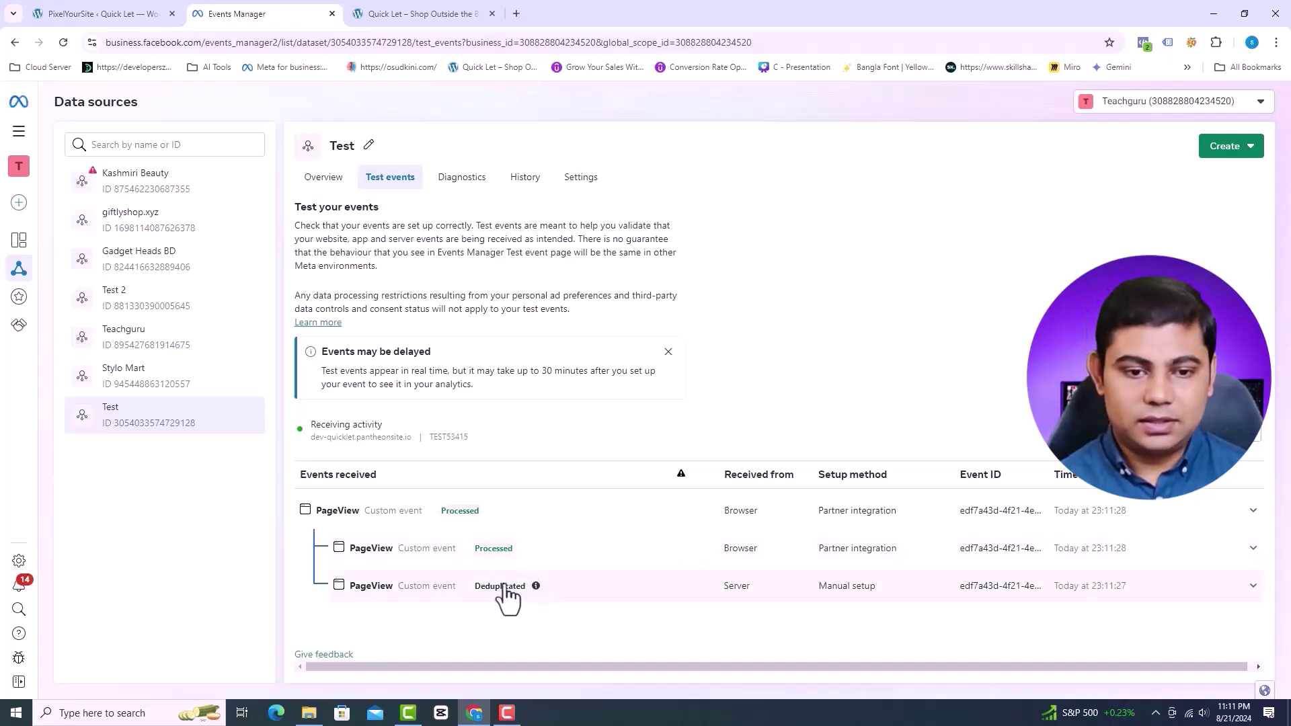
# Open the Assorted Coffee product page in the store and expand its ViewContent event in Meta Pixel Helper
pyautogui.click(414, 10)
pyautogui.scroll(-8, 787, 339)
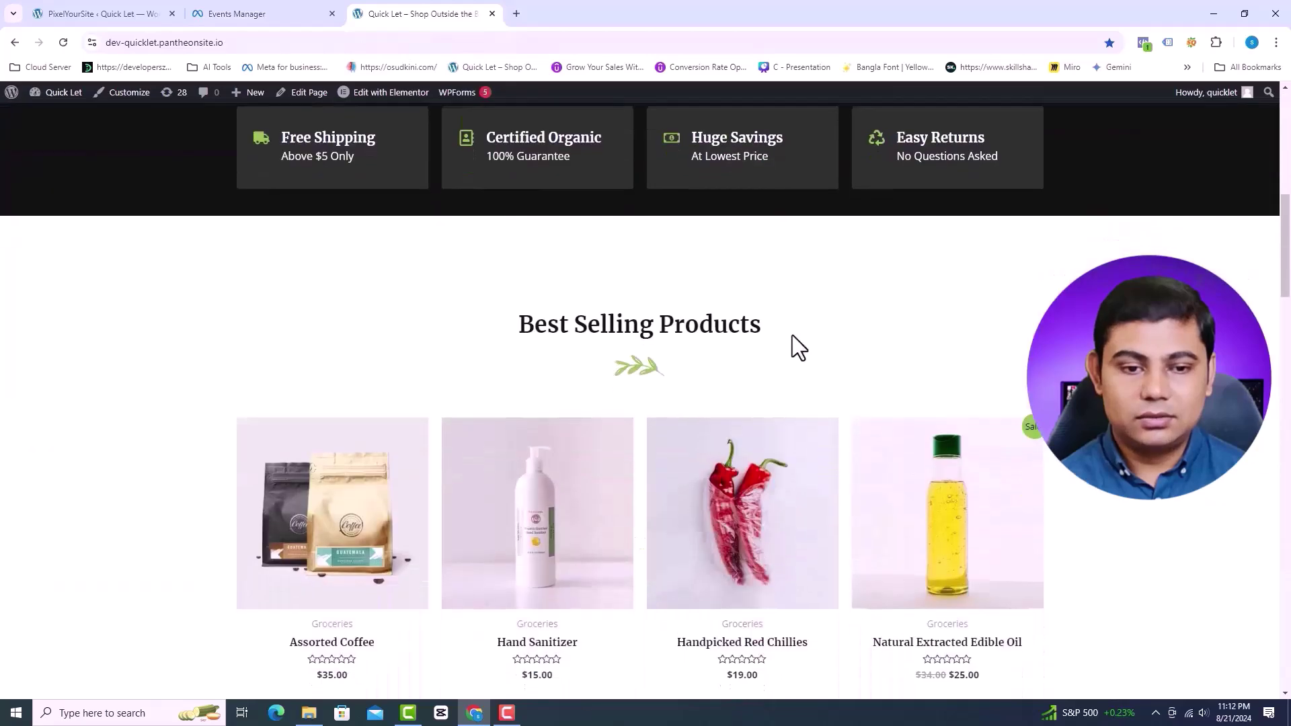
pyautogui.scroll(-4, 792, 335)
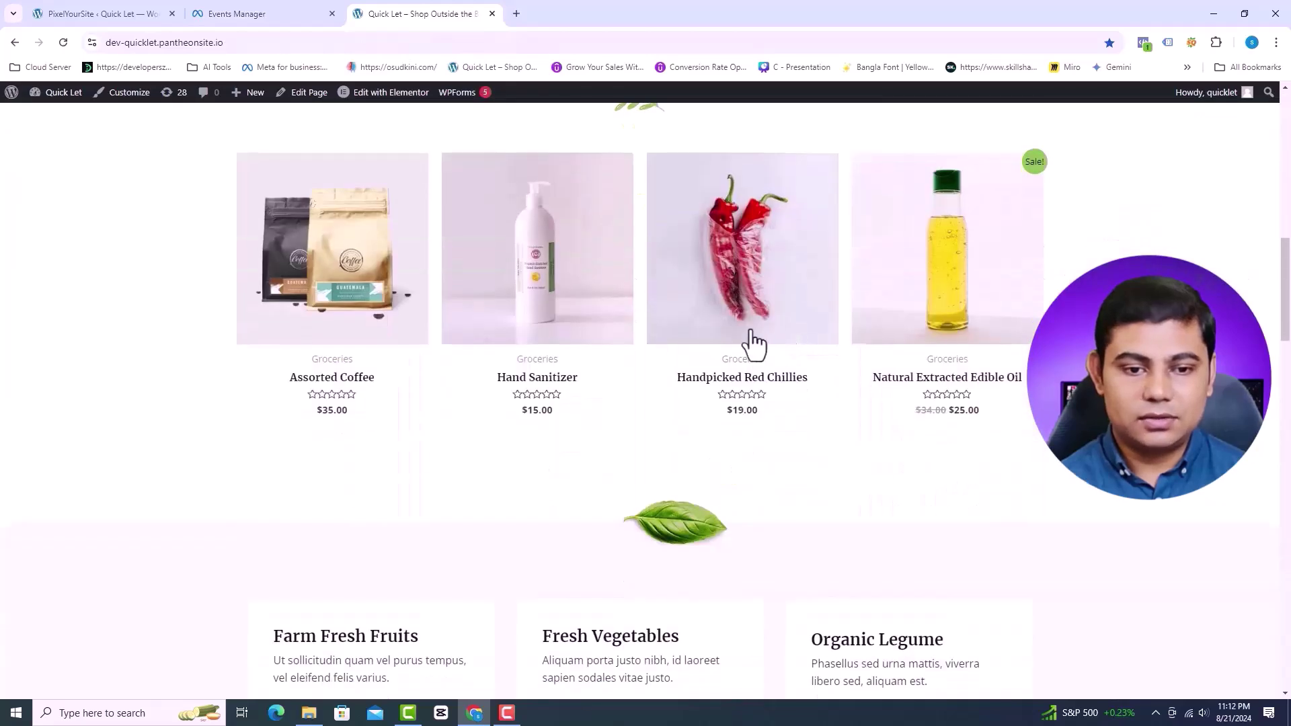
pyautogui.click(342, 294)
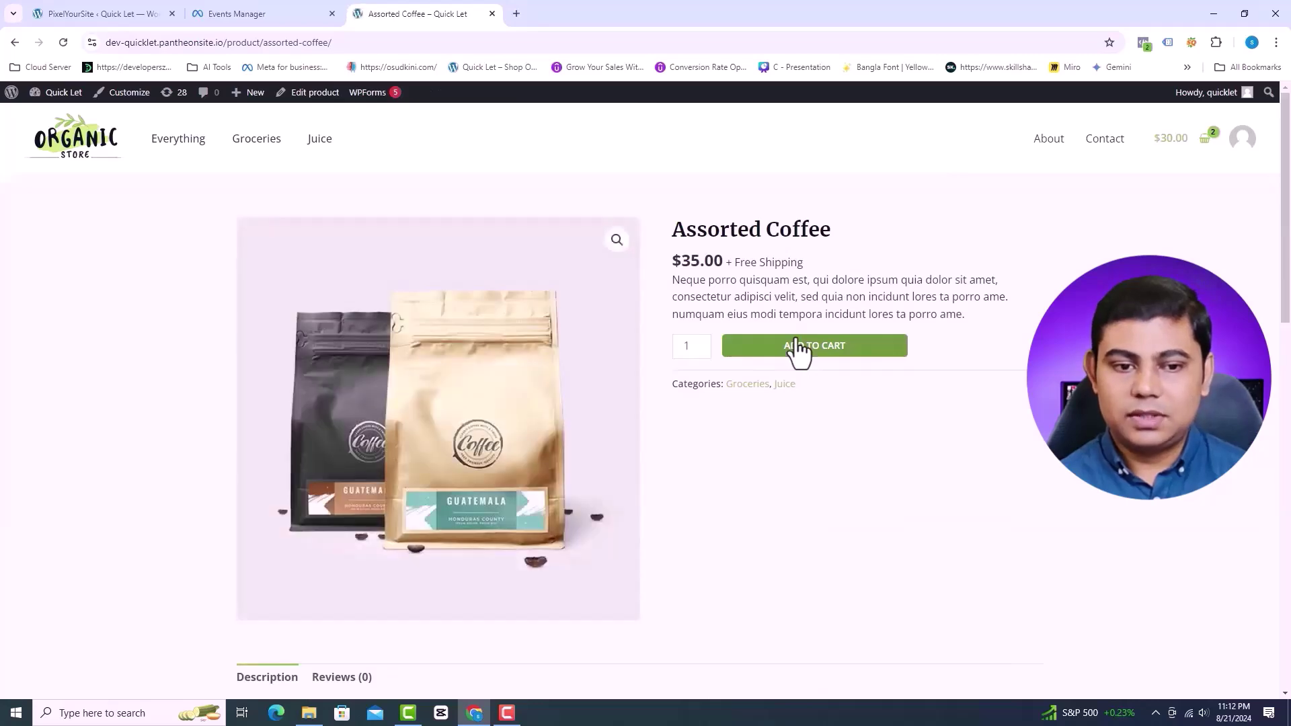
pyautogui.click(1144, 44)
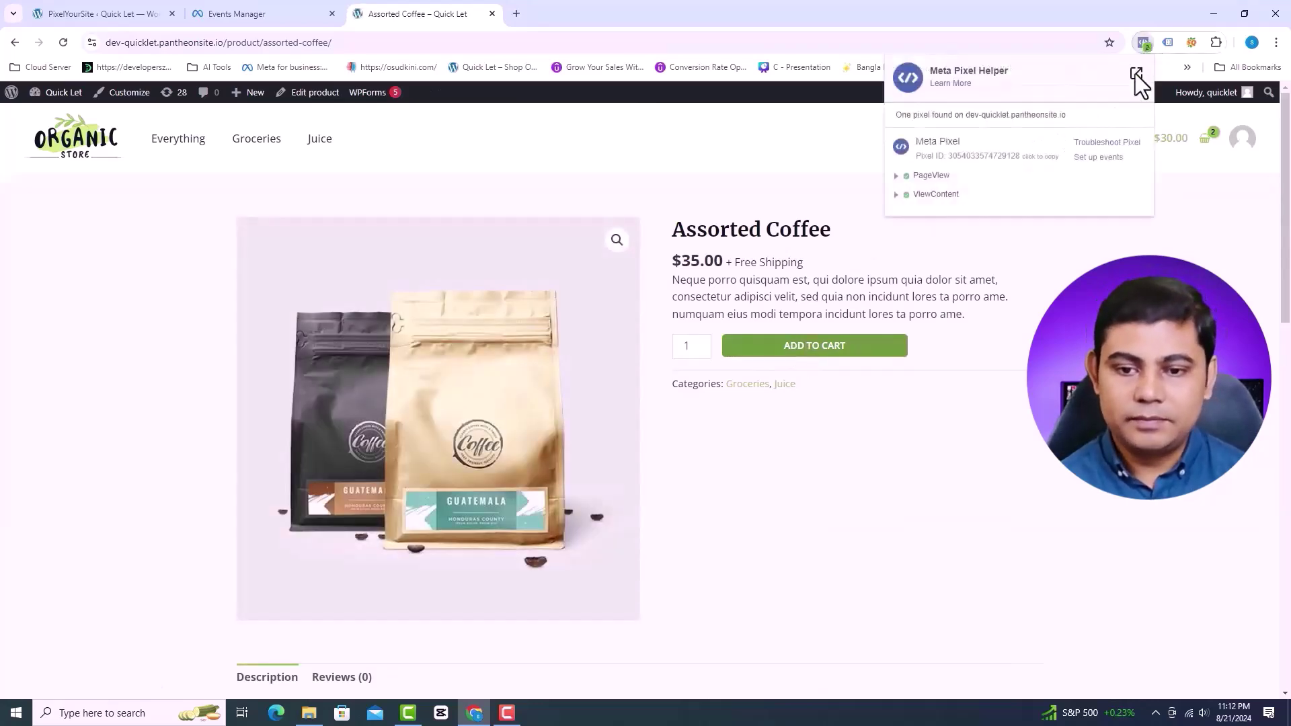
pyautogui.click(936, 195)
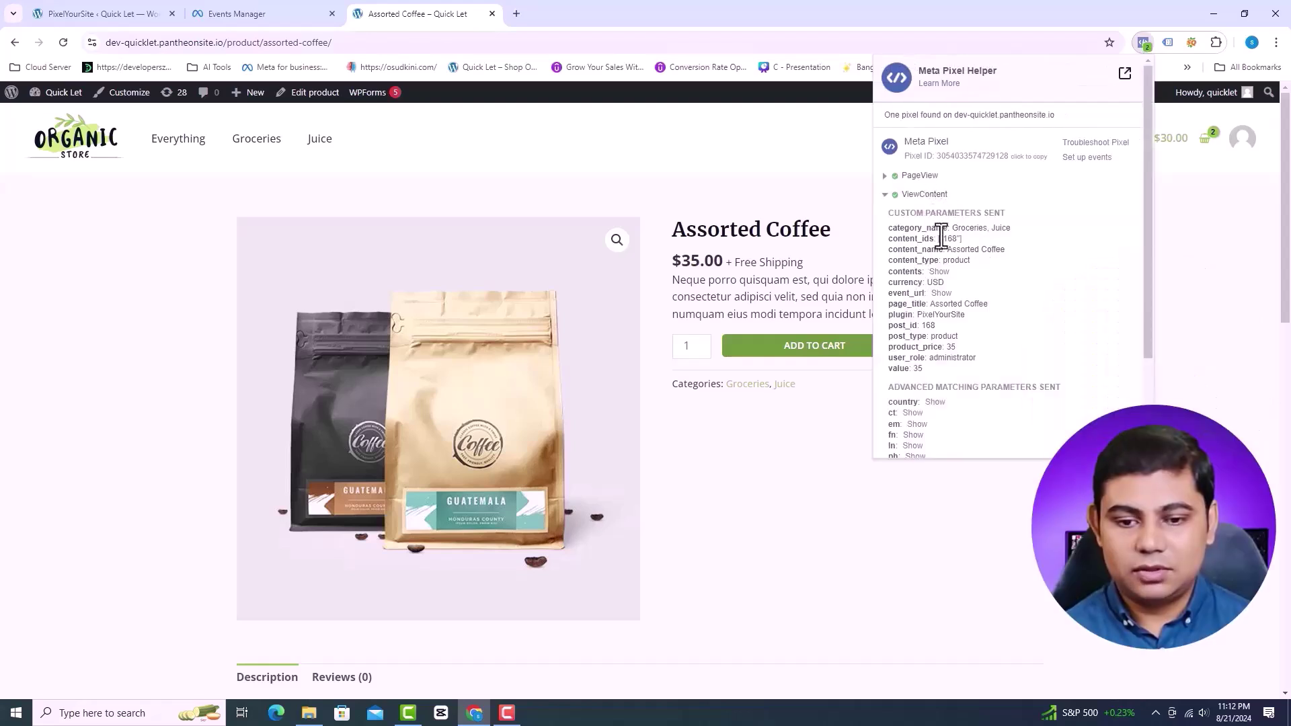
# Compare the ViewContent event's category_name, content_ids and content_name parameters with the details on the Assorted Coffee product page
pyautogui.moveTo(891, 228); pyautogui.dragTo(1010, 231)
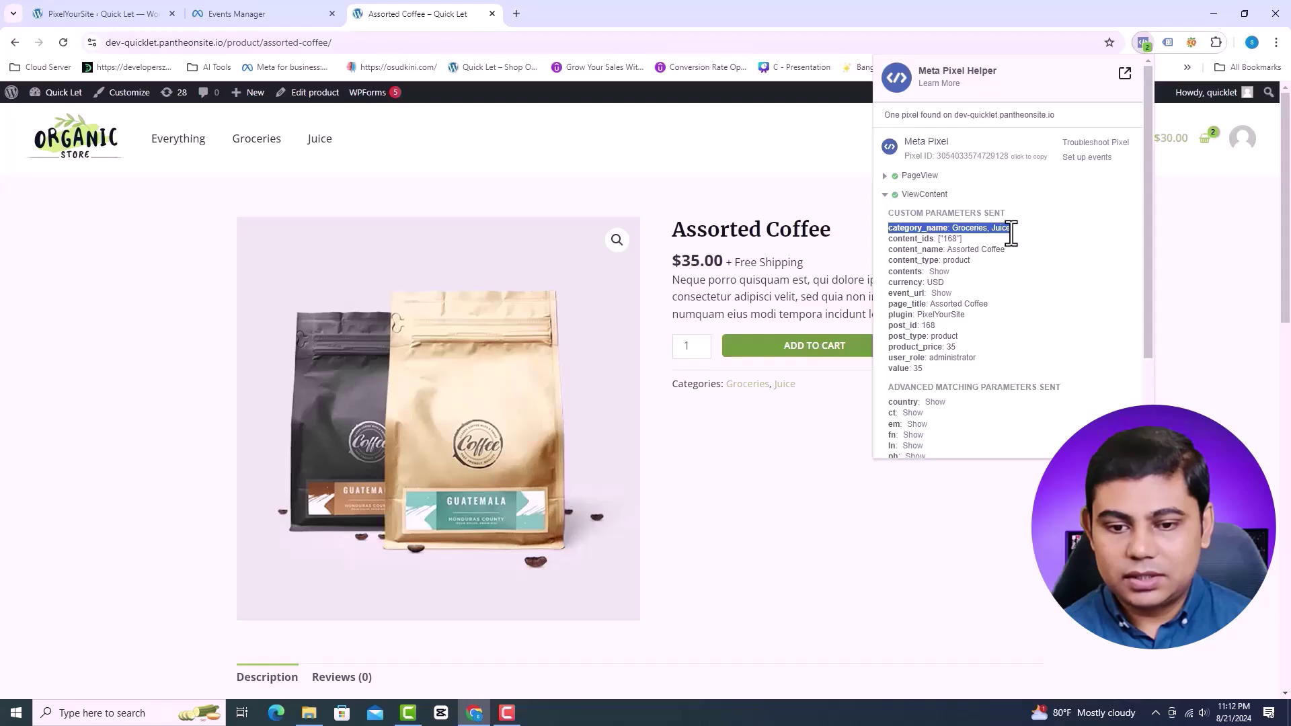
pyautogui.moveTo(738, 389); pyautogui.dragTo(728, 391)
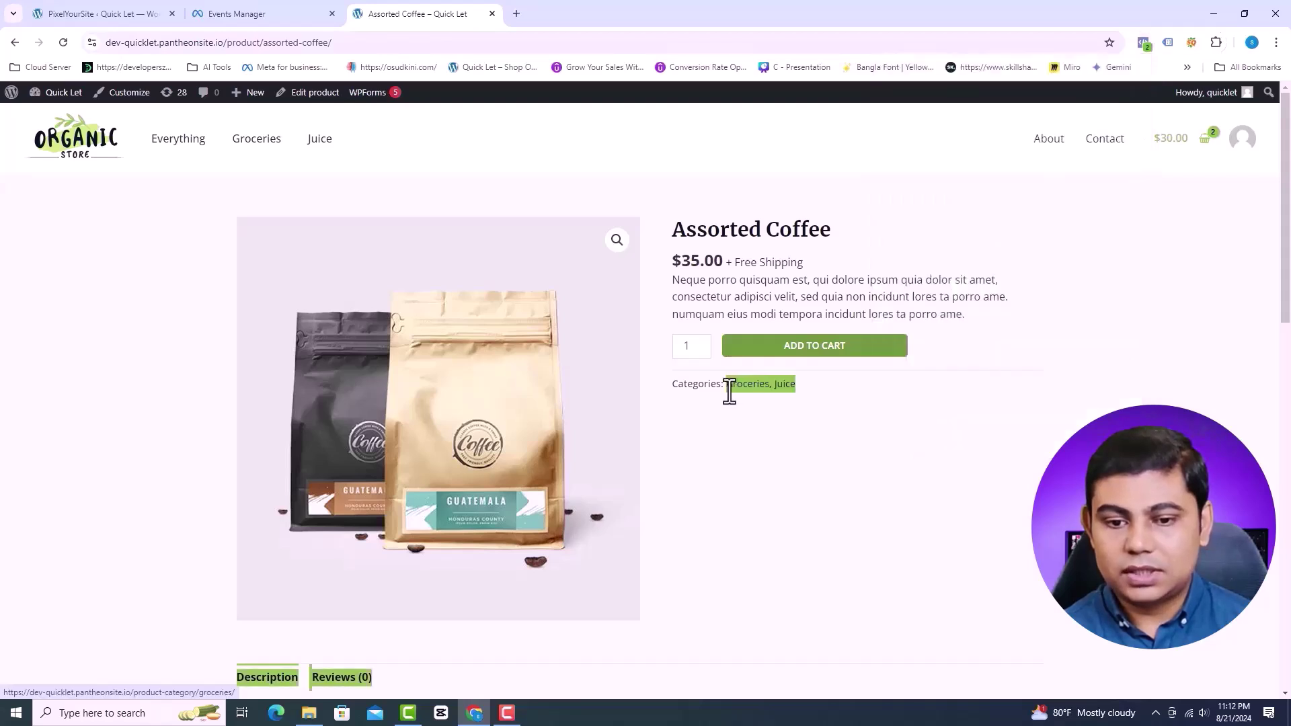
pyautogui.click(1143, 43)
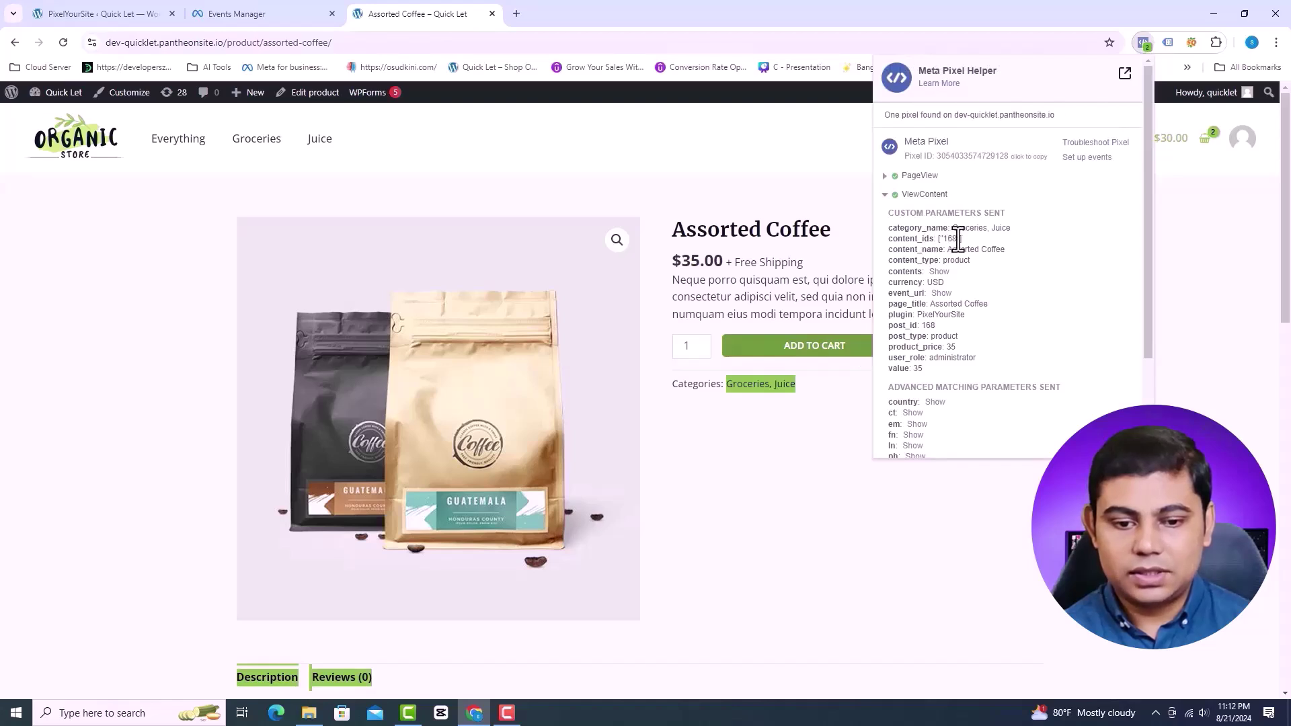
pyautogui.moveTo(958, 240); pyautogui.dragTo(943, 240)
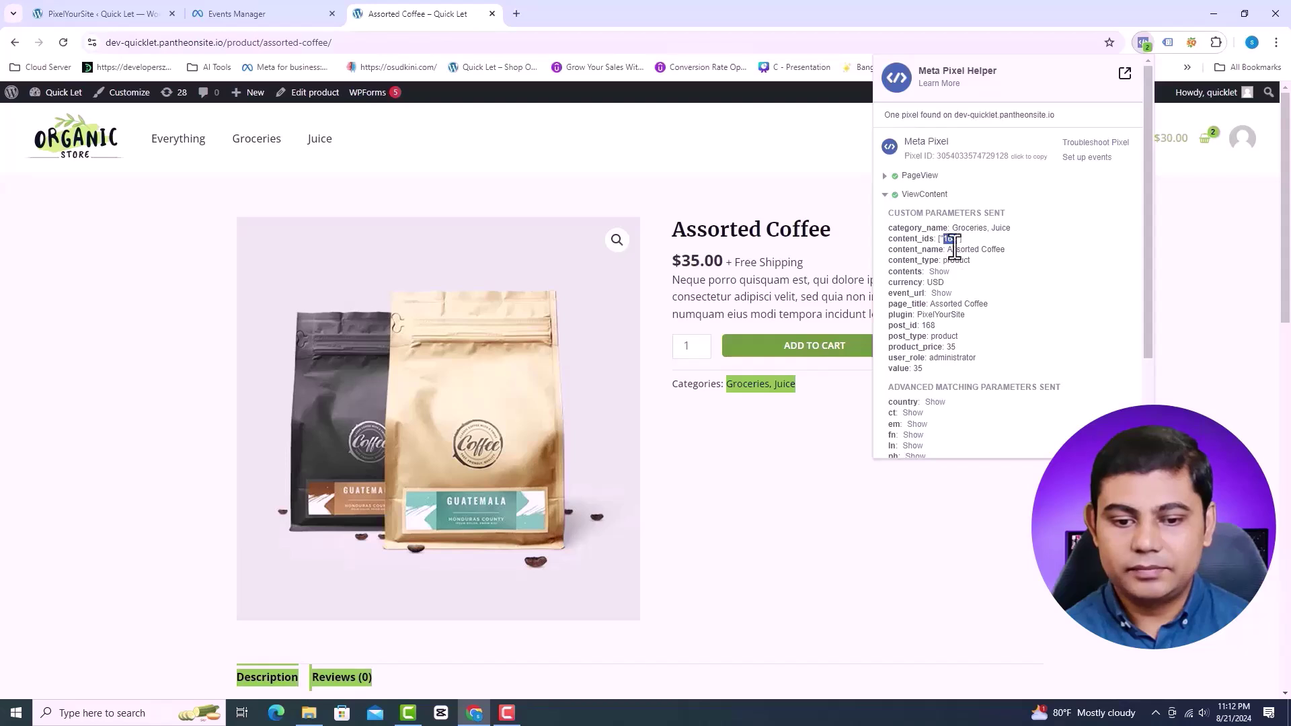
pyautogui.moveTo(1004, 250); pyautogui.dragTo(946, 256)
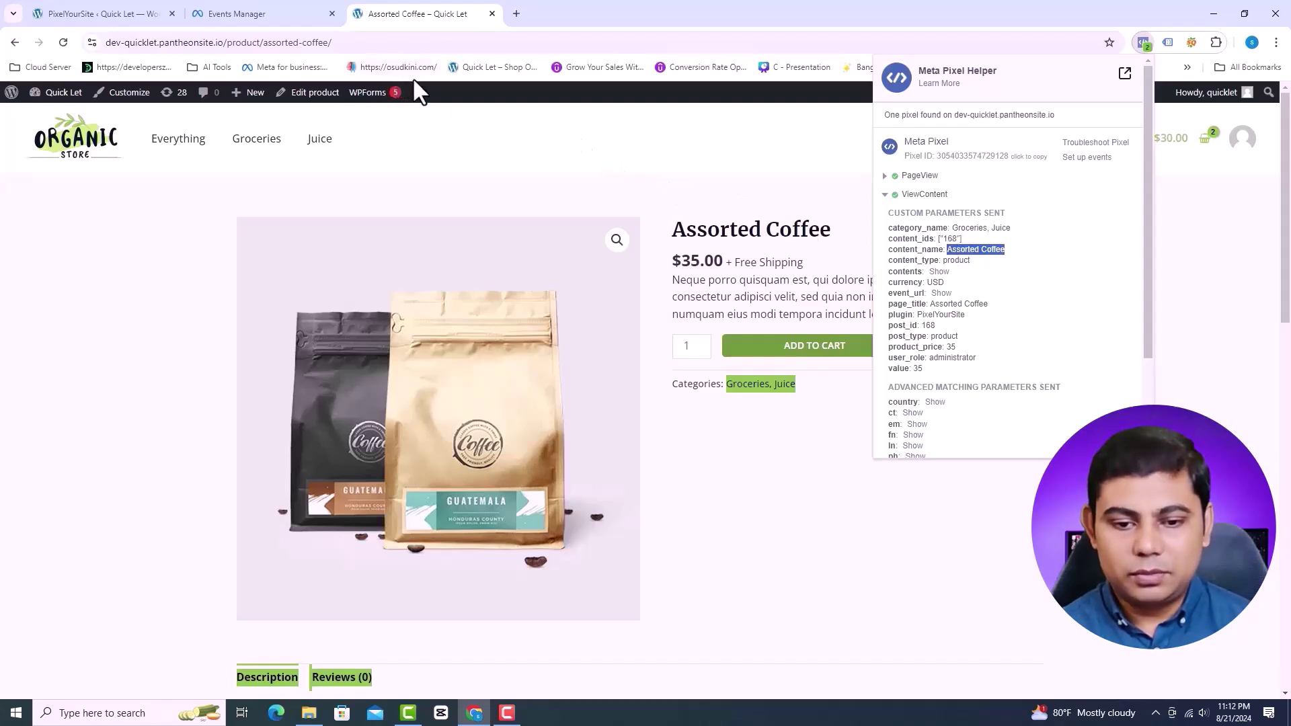
pyautogui.click(739, 229)
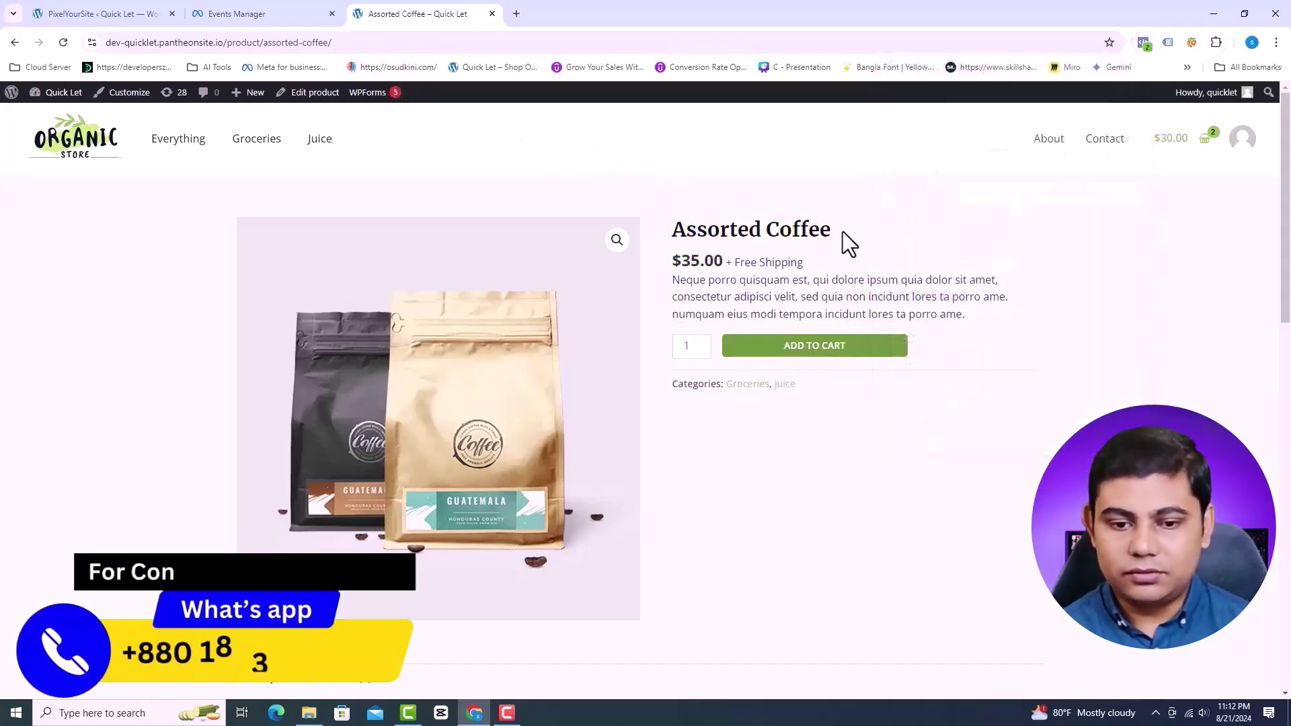
pyautogui.moveTo(842, 231); pyautogui.dragTo(755, 352)
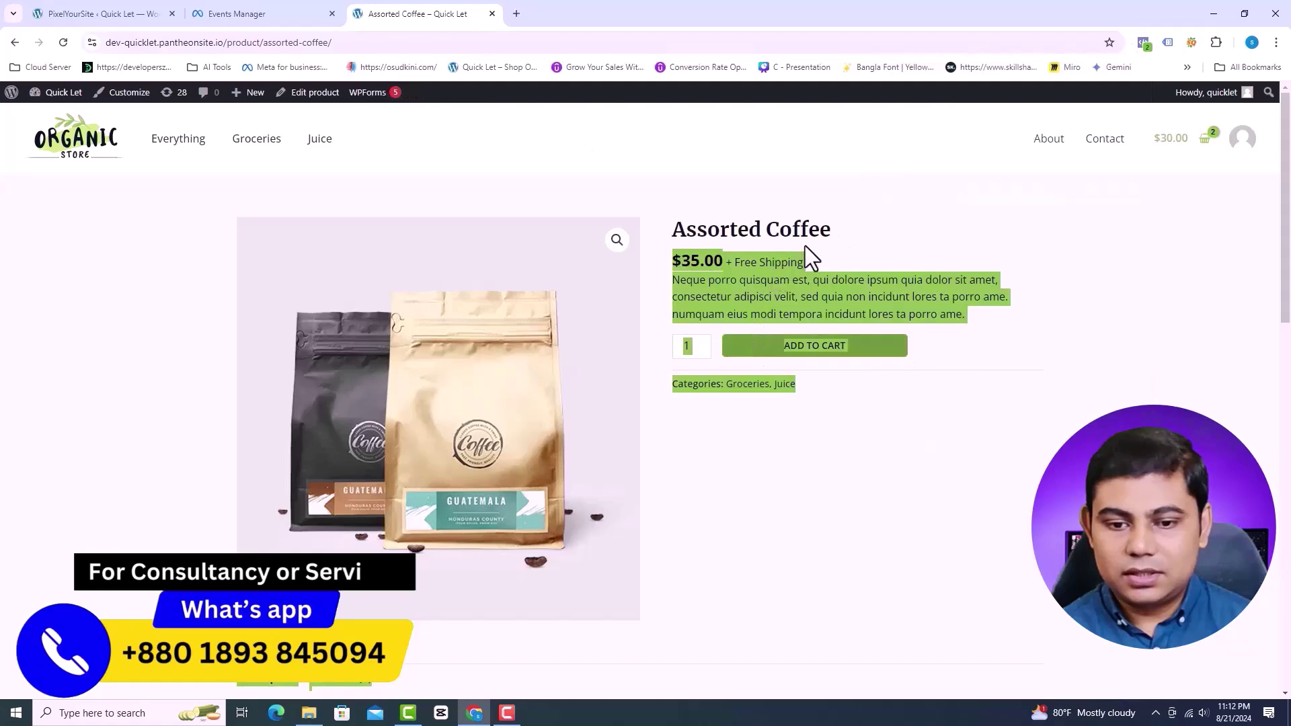
pyautogui.moveTo(811, 255); pyautogui.dragTo(696, 231)
# Review the ViewContent event's custom parameters, advanced matching parameters and event info in Meta Pixel Helper
pyautogui.click(1143, 43)
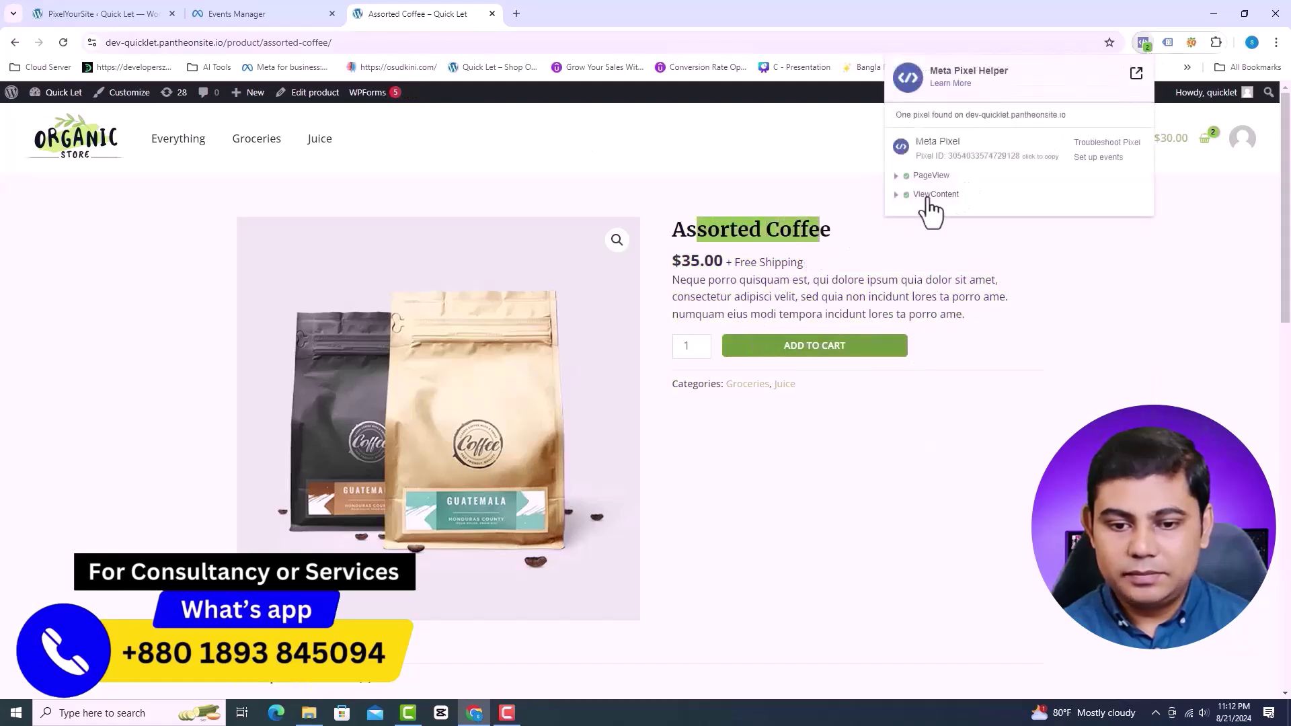
pyautogui.click(931, 195)
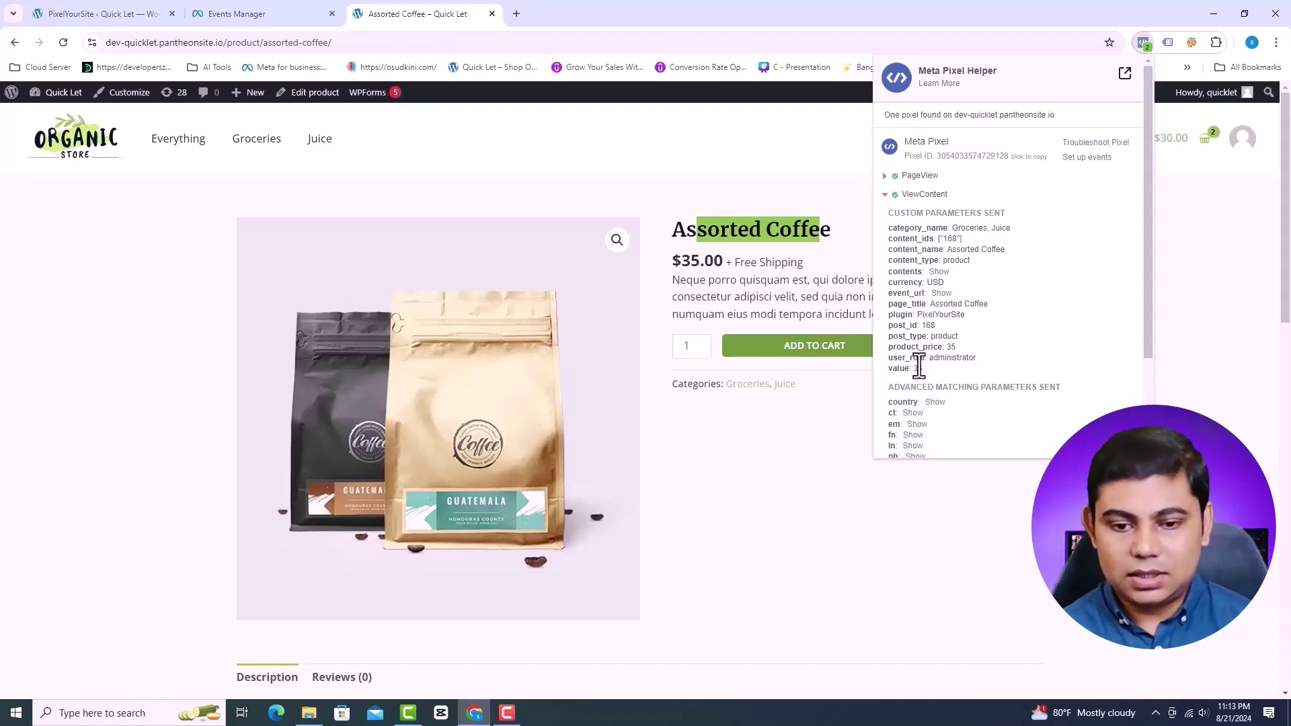
pyautogui.scroll(-2, 934, 350)
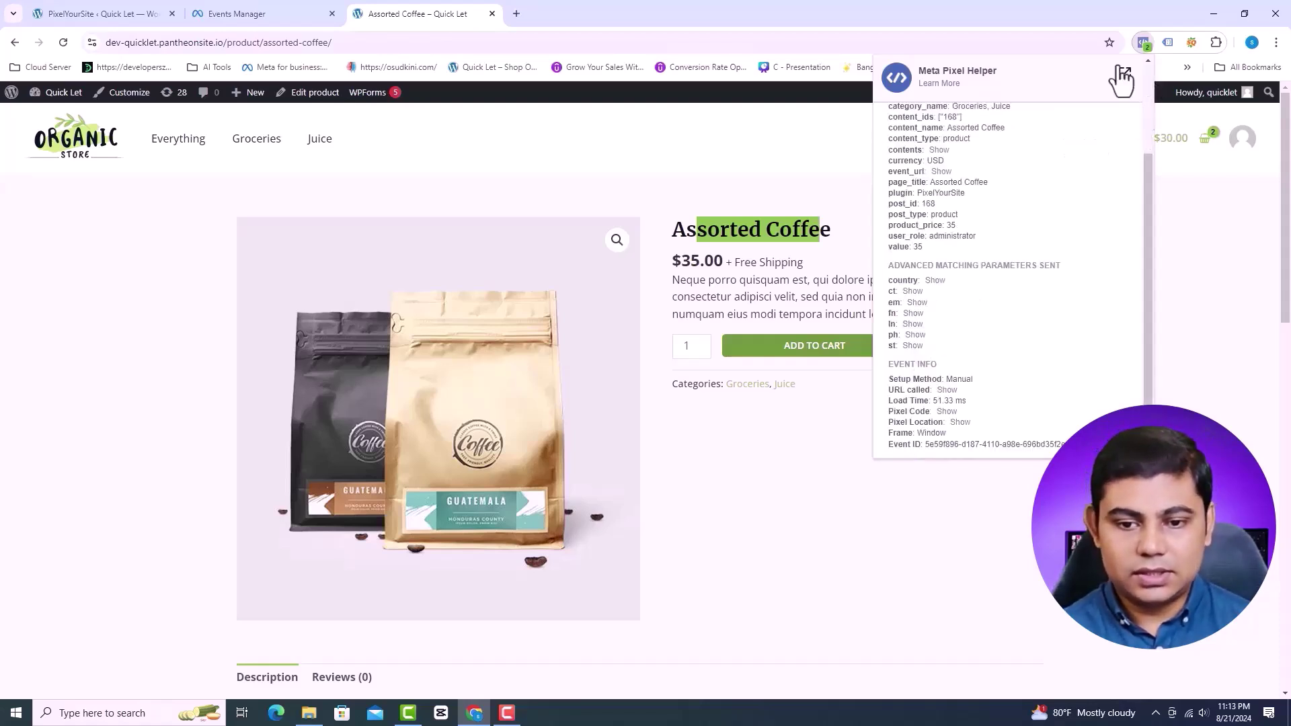
pyautogui.click(1143, 43)
# Add Assorted Coffee to the cart and inspect the AddToCart event's parameters in Meta Pixel Helper
pyautogui.click(874, 356)
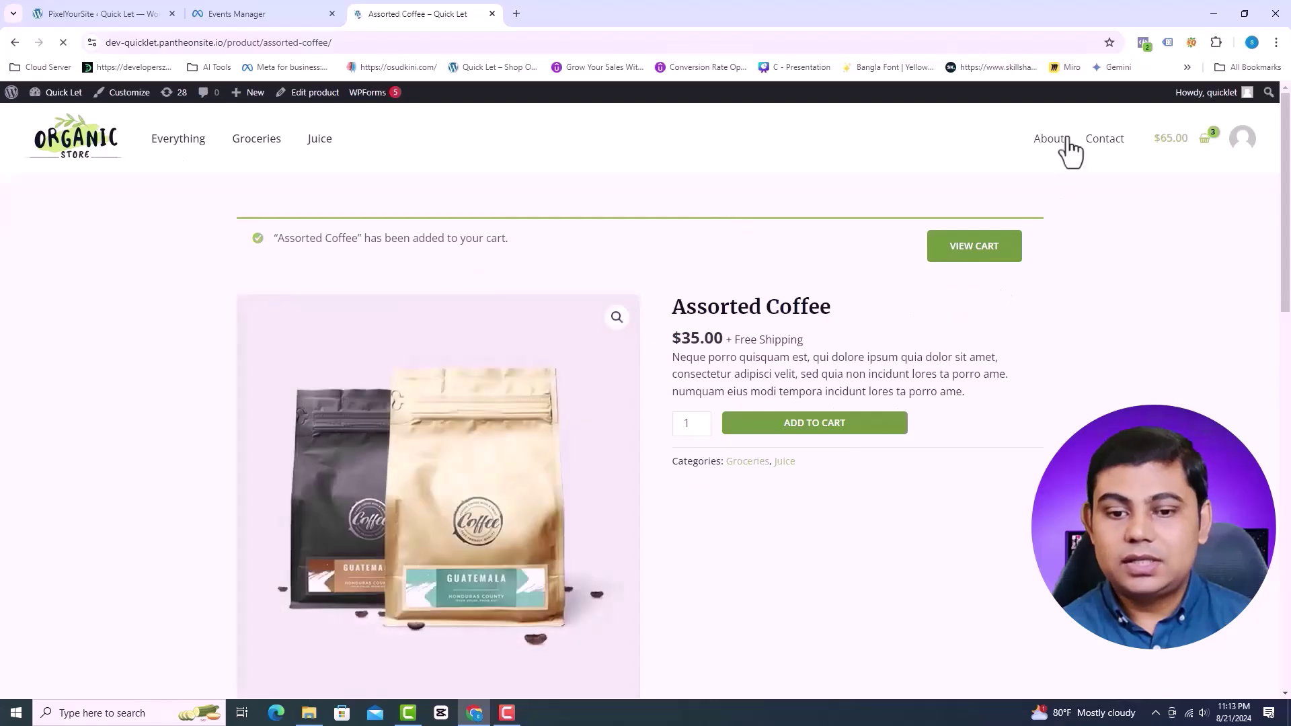
pyautogui.click(1143, 43)
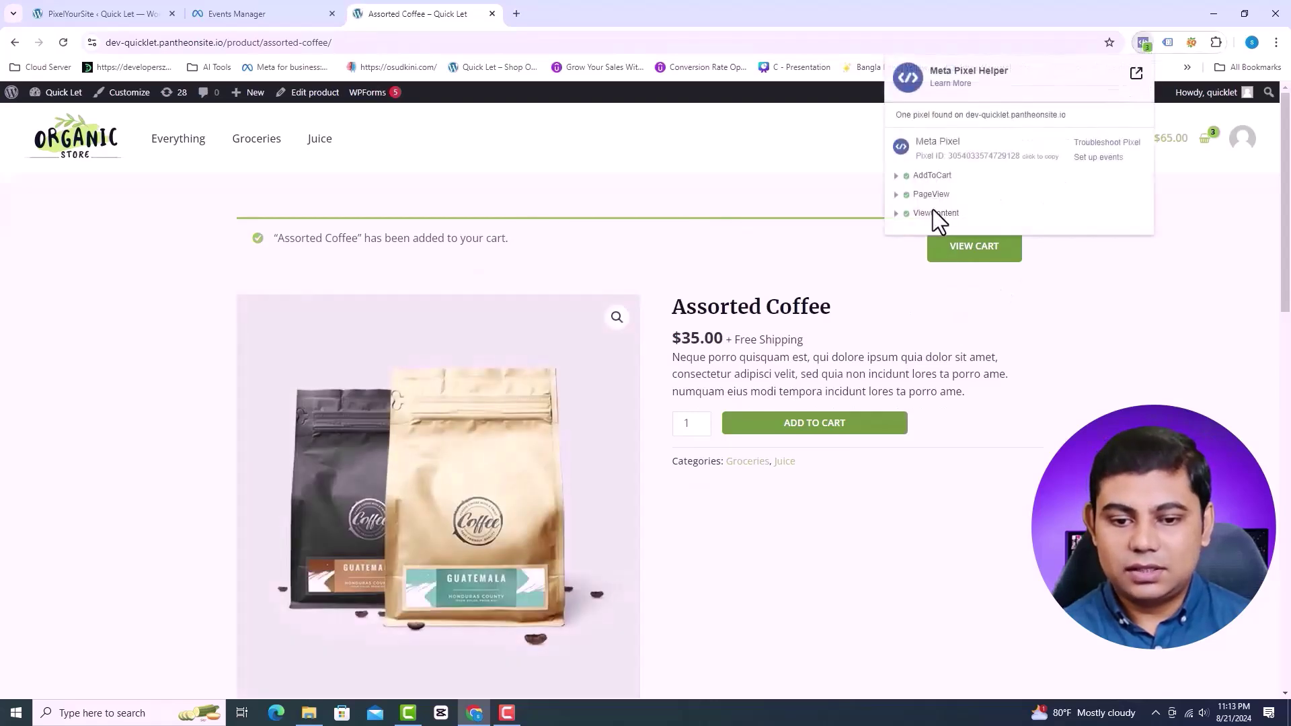
pyautogui.click(931, 177)
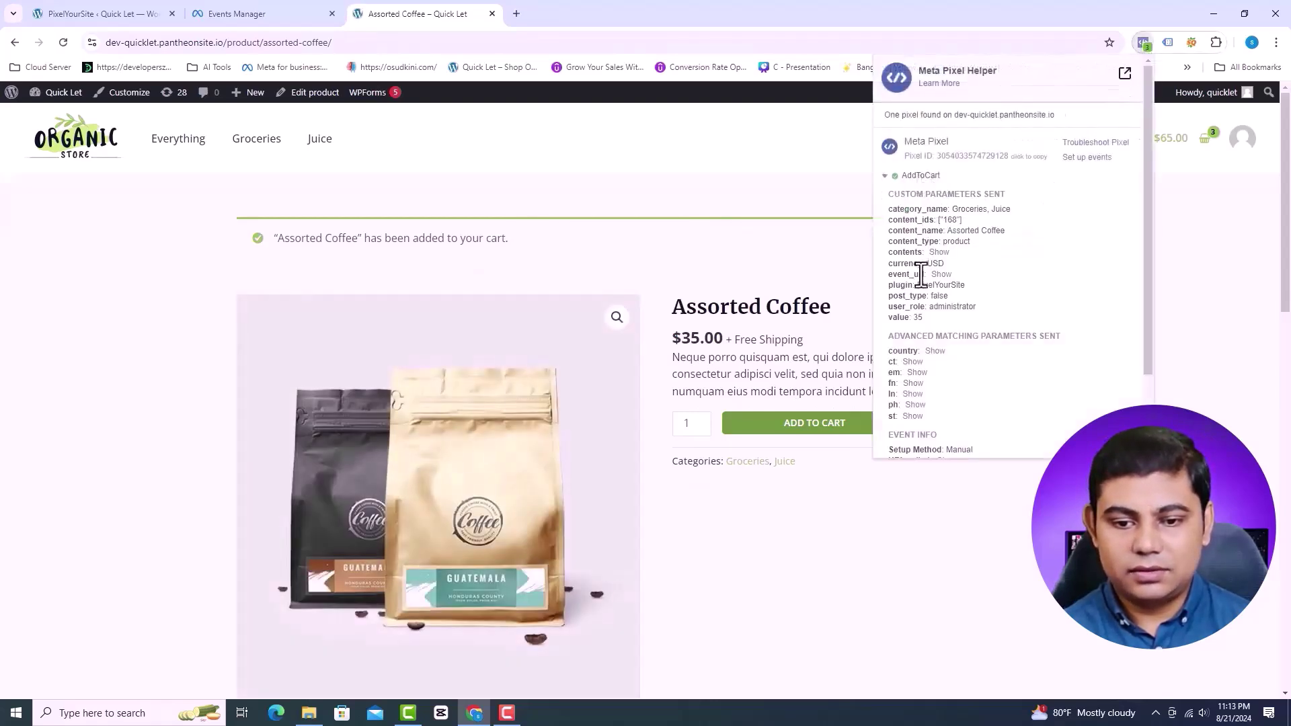
pyautogui.click(1183, 294)
# Proceed from the cart to checkout and inspect the InitiateCheckout event's parameters, including the subtotal, in Meta Pixel Helper
pyautogui.click(983, 250)
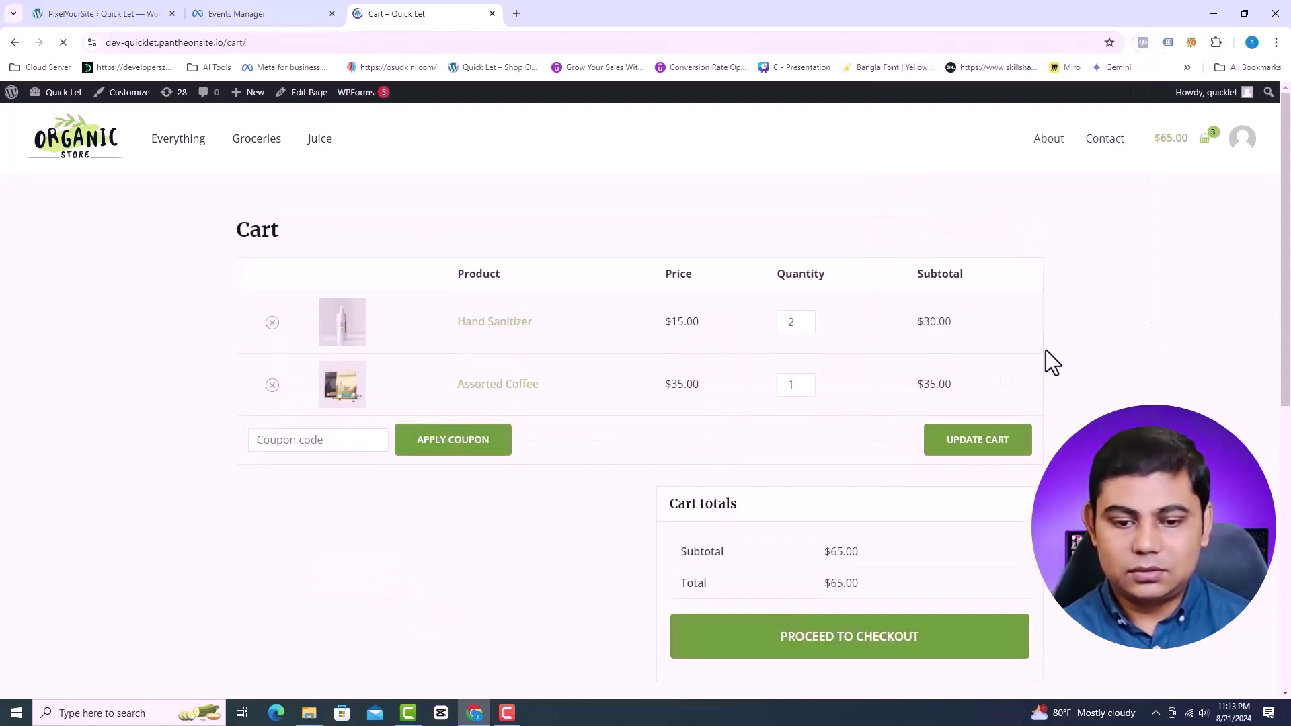
pyautogui.click(726, 638)
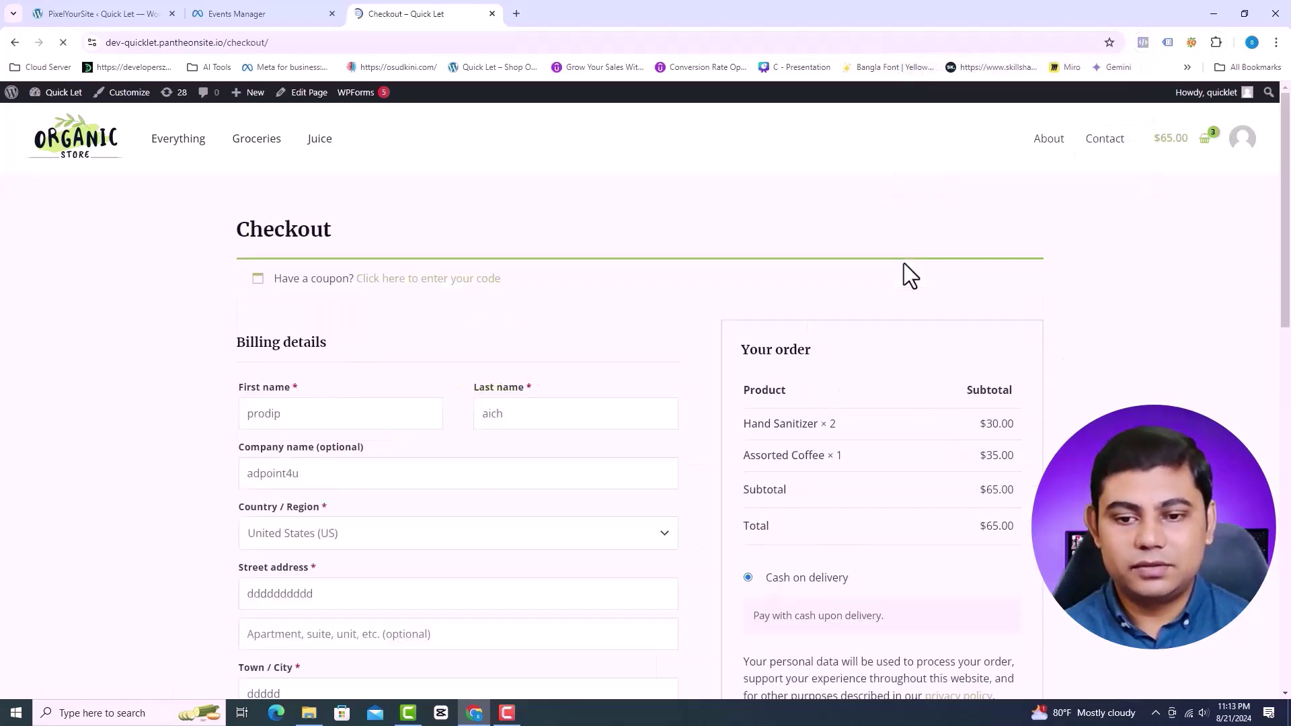
pyautogui.click(1142, 43)
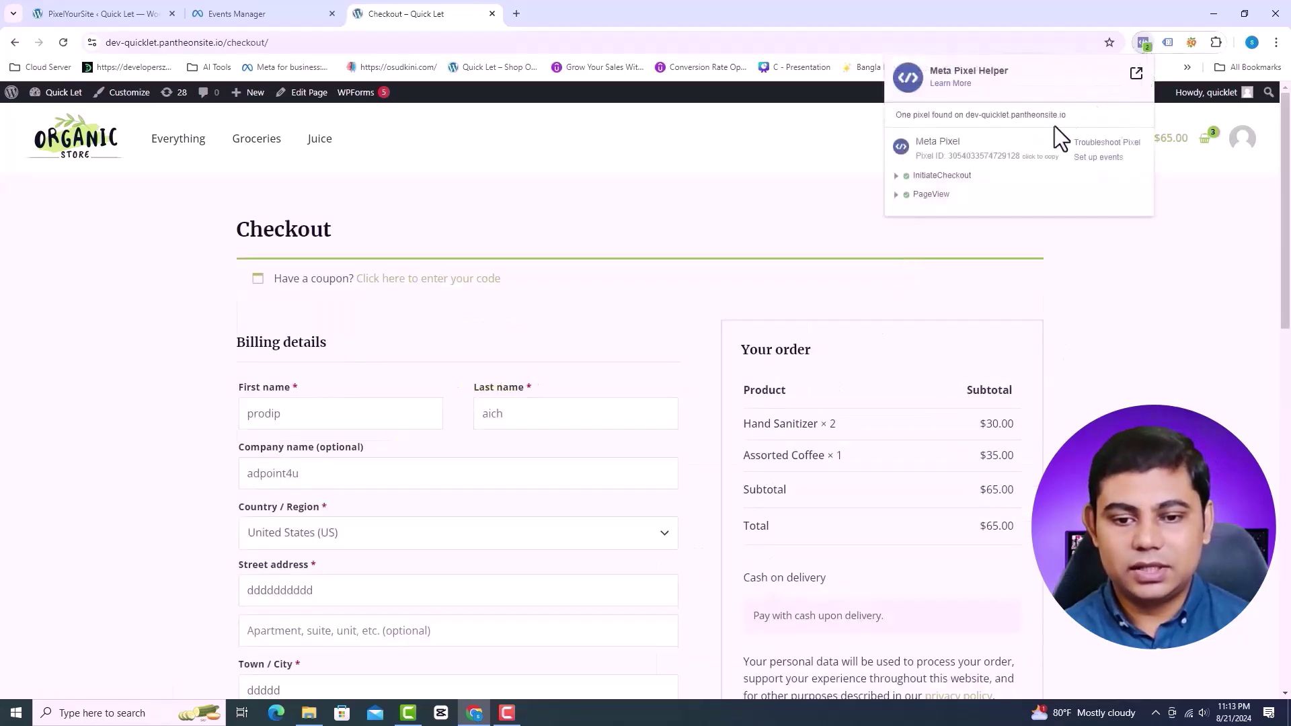
pyautogui.click(941, 176)
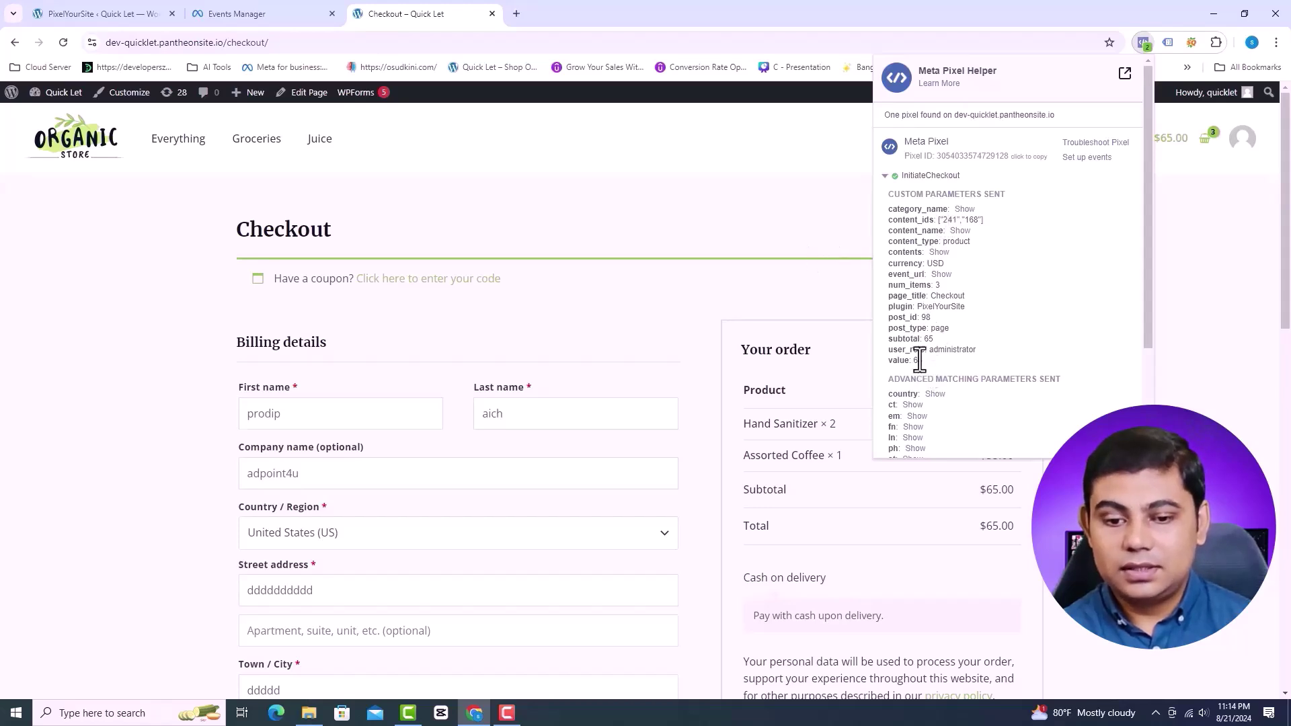
pyautogui.moveTo(934, 338); pyautogui.dragTo(919, 338)
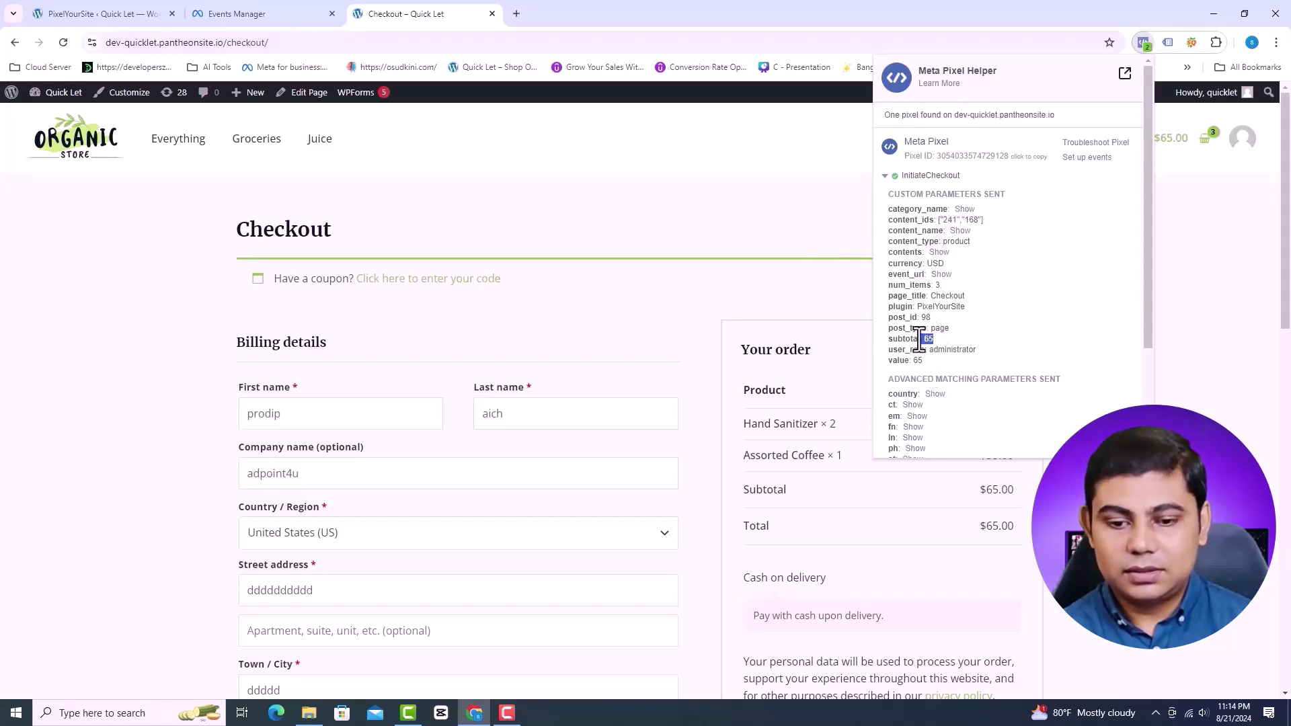
pyautogui.click(785, 302)
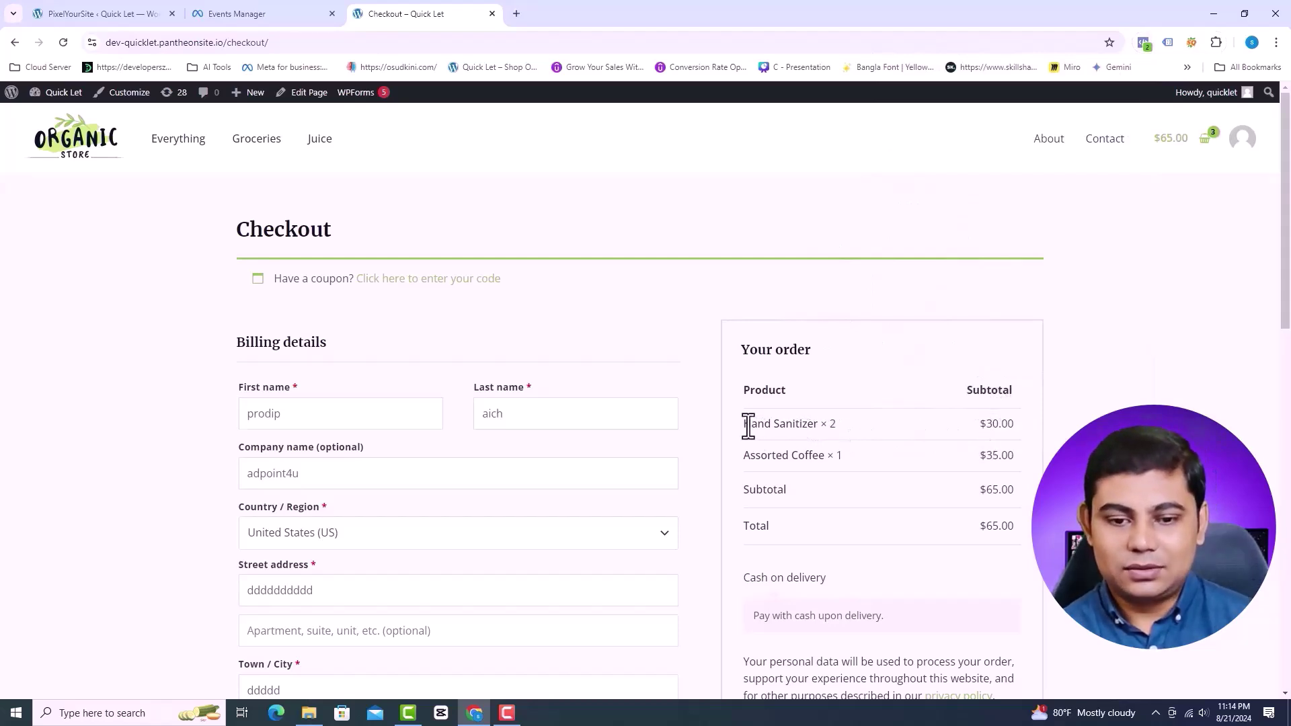
# Review the checkout order summary and billing details, and place the cash-on-delivery order for Hand Sanitizer and Assorted Coffee
pyautogui.moveTo(748, 425); pyautogui.dragTo(843, 426)
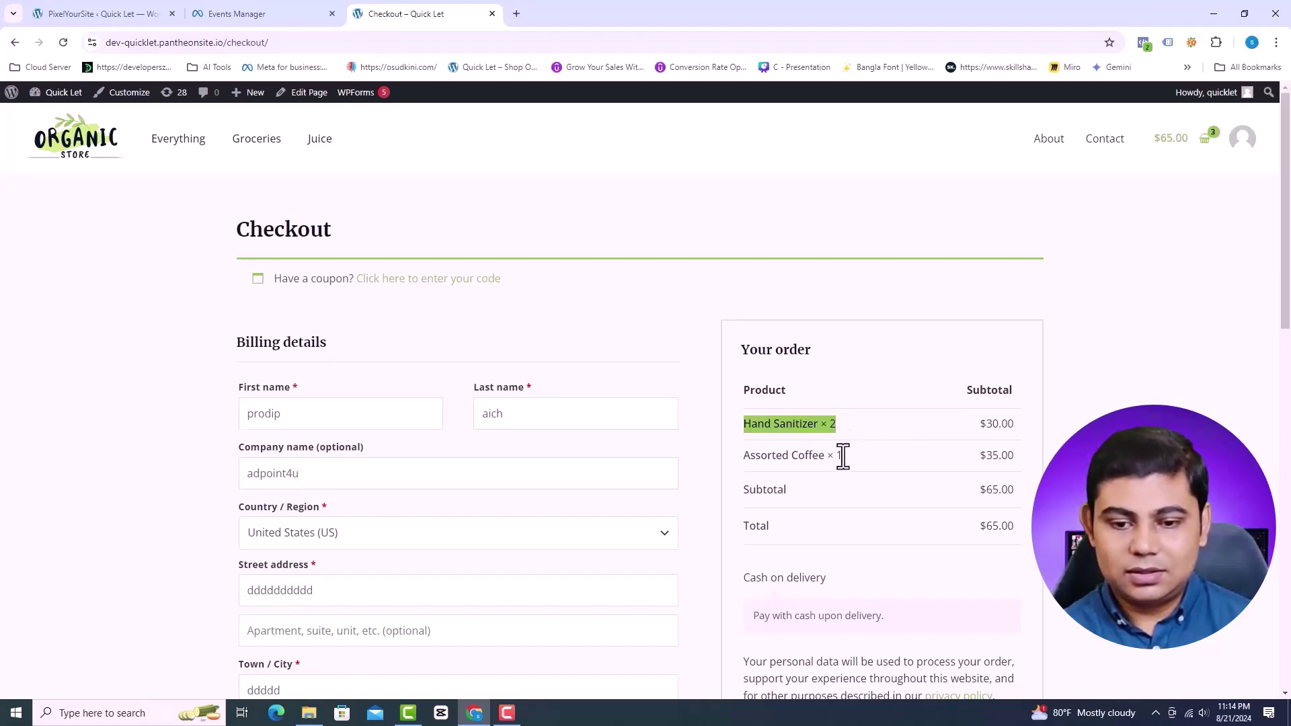
pyautogui.moveTo(843, 456); pyautogui.dragTo(799, 457)
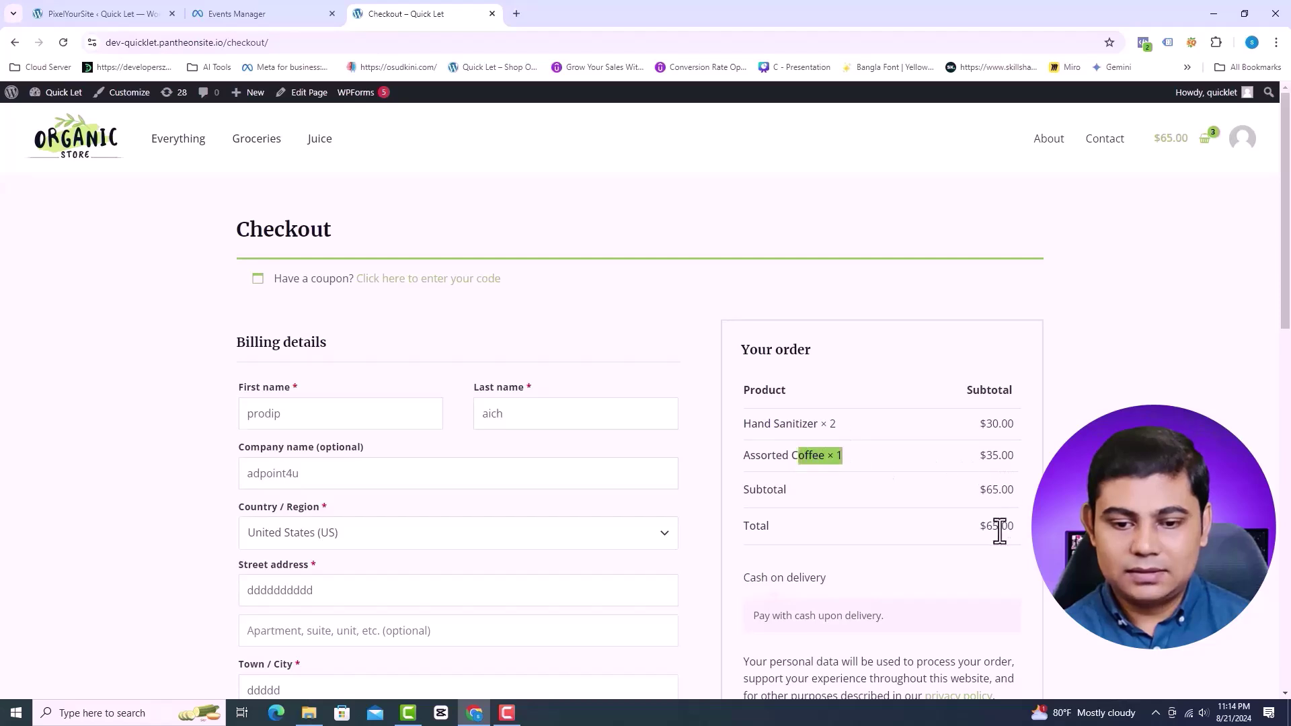
pyautogui.scroll(-7, 893, 392)
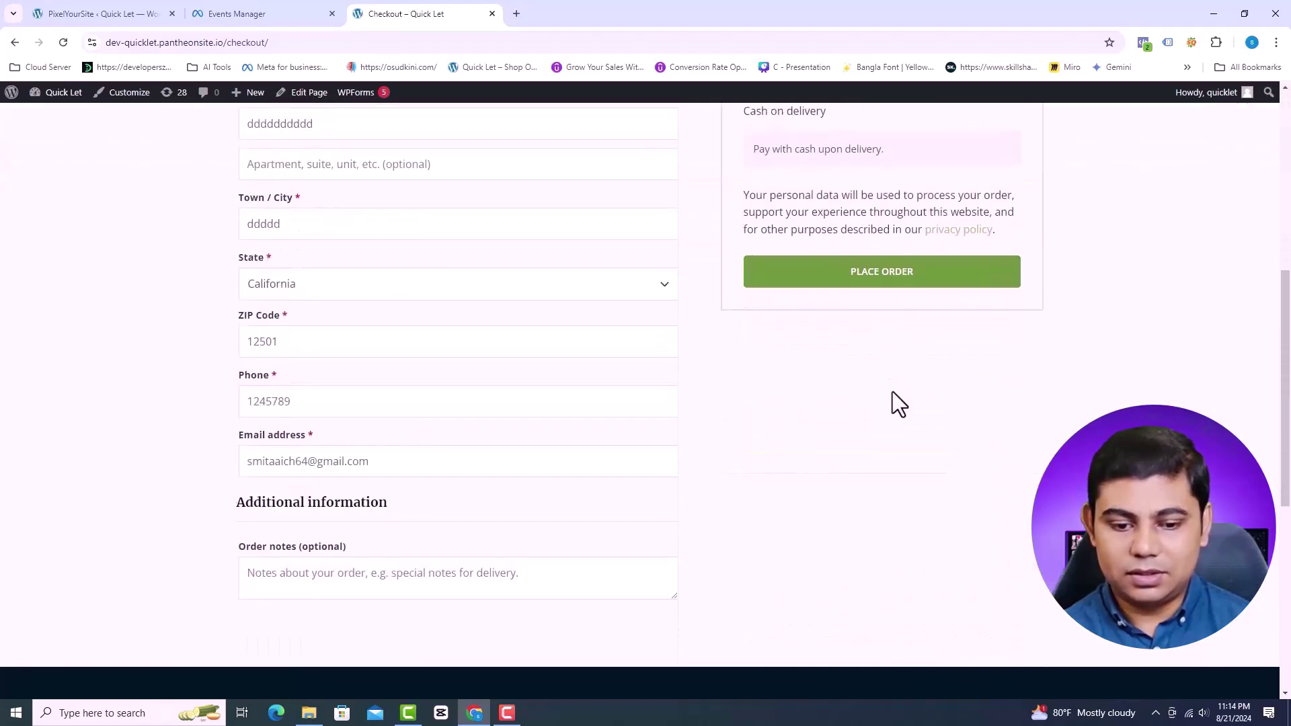
pyautogui.scroll(5, 893, 392)
pyautogui.scroll(2, 892, 393)
pyautogui.scroll(-6, 893, 393)
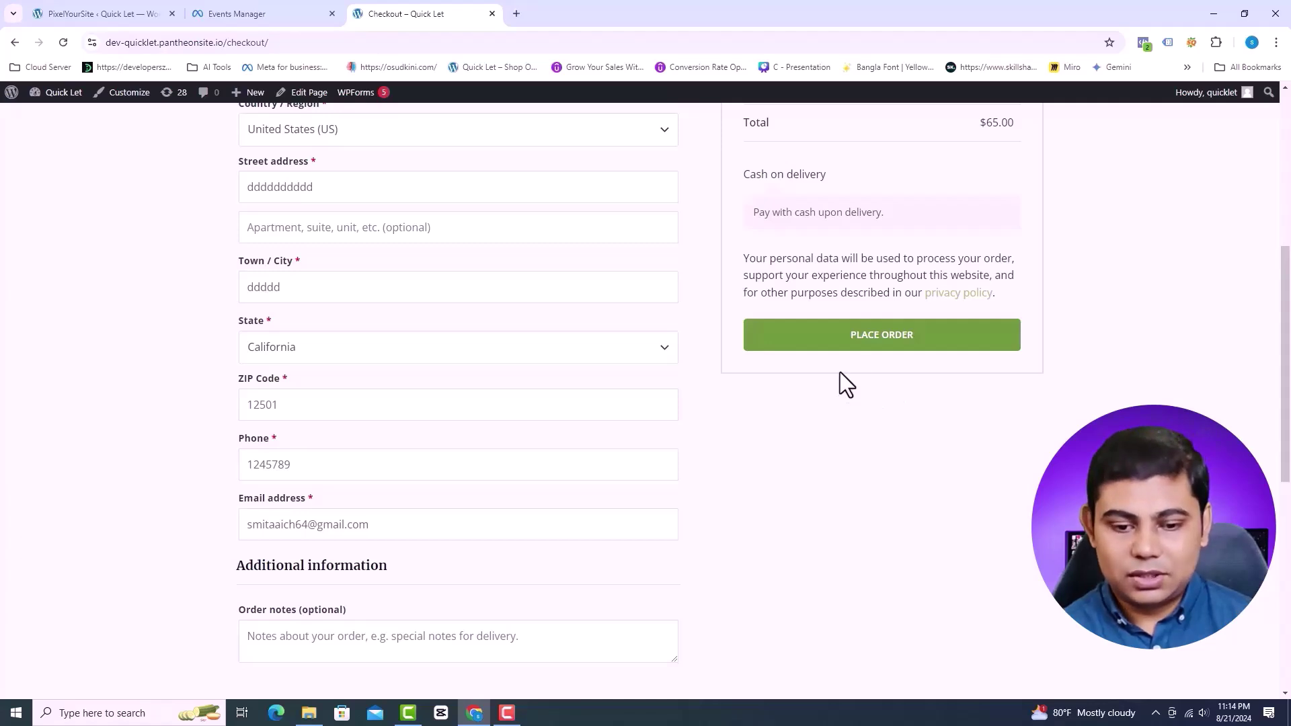
pyautogui.click(864, 342)
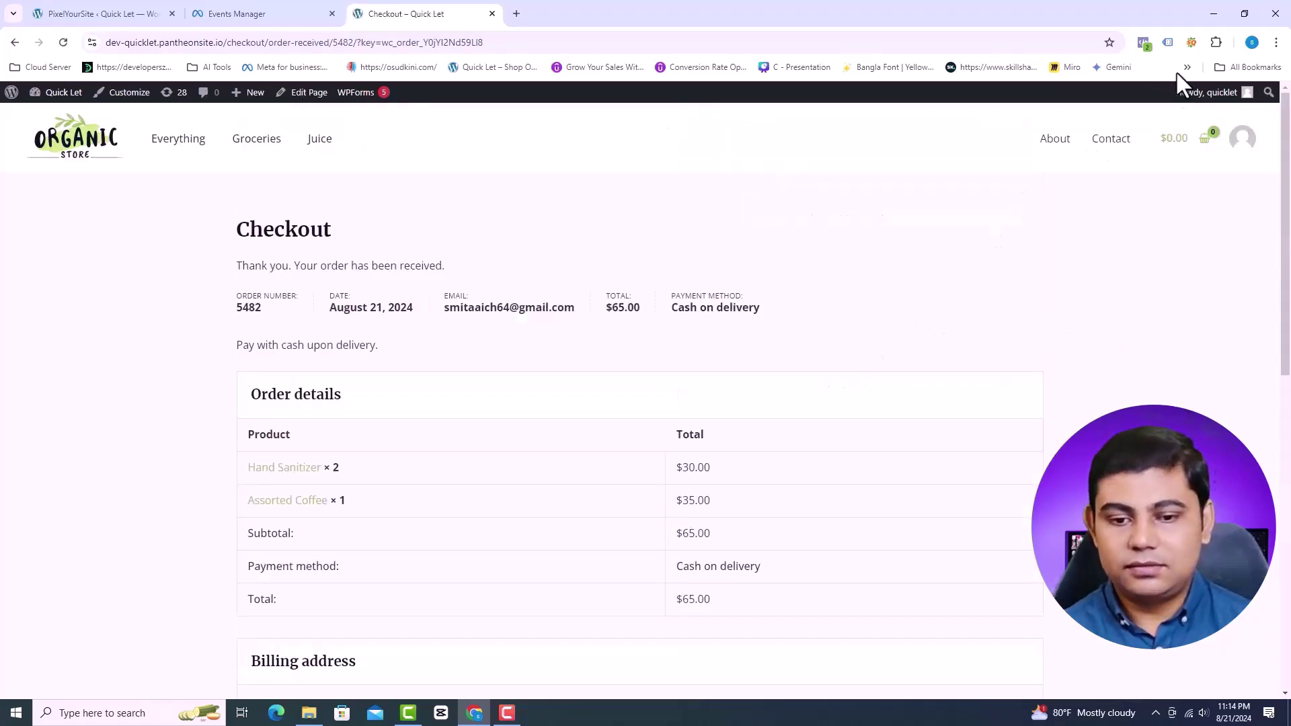
# Inspect the Purchase event's custom parameters in Meta Pixel Helper, including value, post_id and num_items, on the order confirmation page
pyautogui.click(1149, 45)
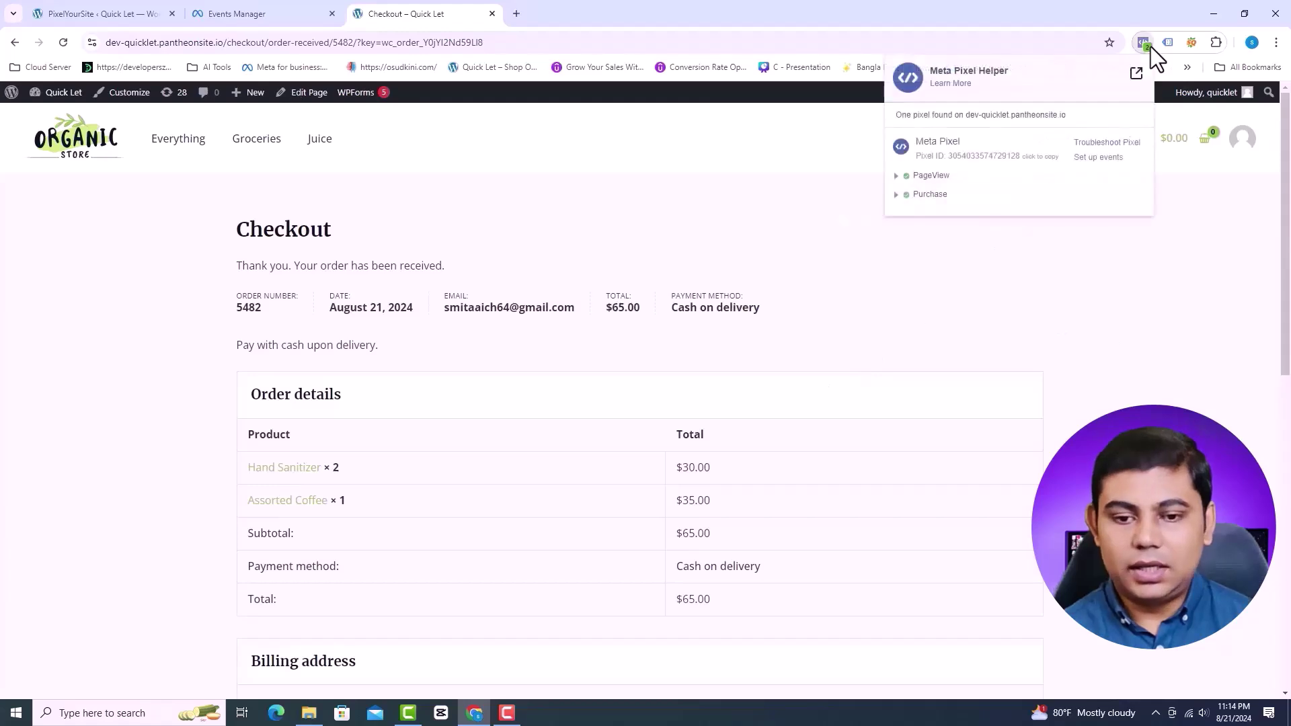
pyautogui.click(925, 196)
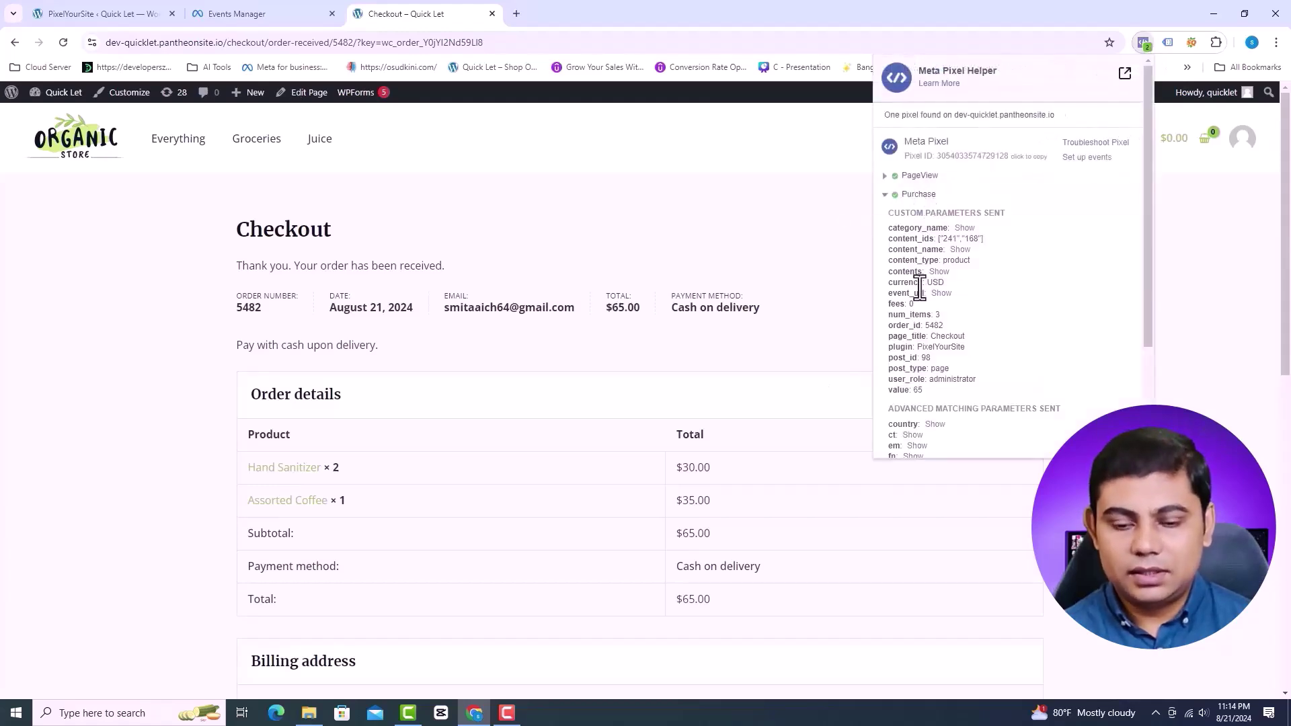
pyautogui.doubleClick(918, 390)
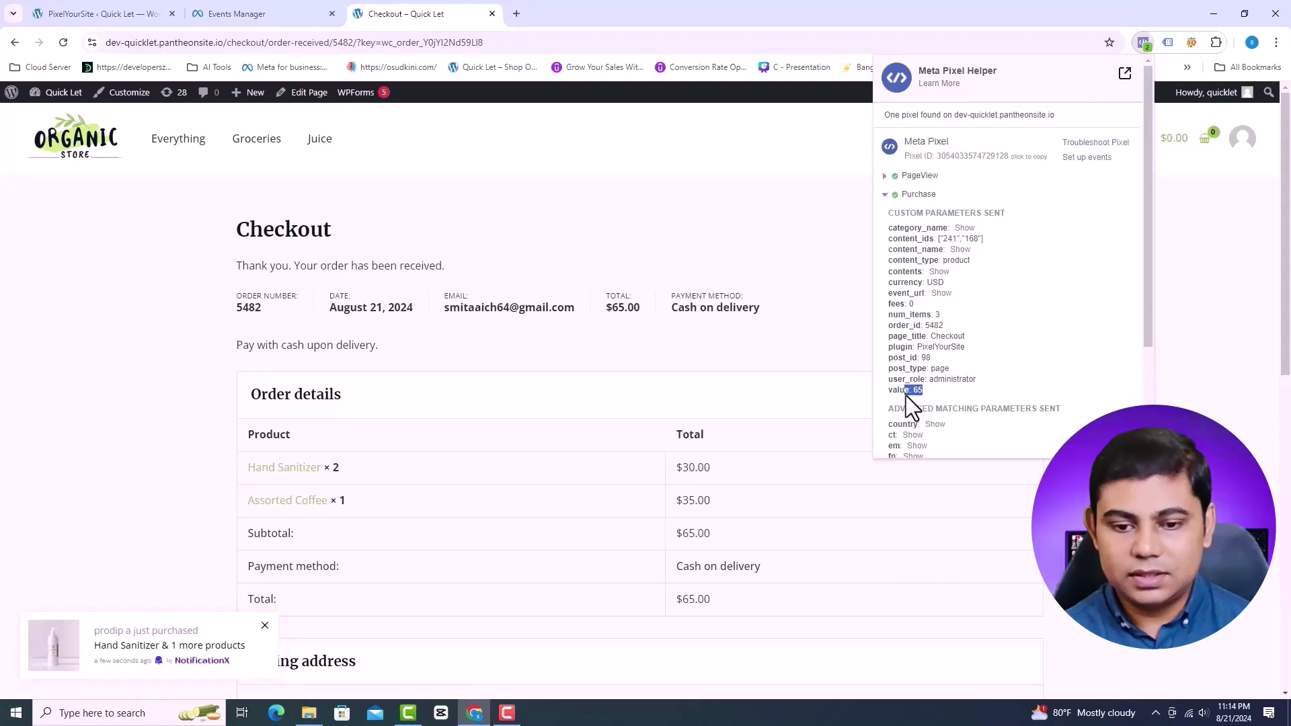
pyautogui.doubleClick(926, 357)
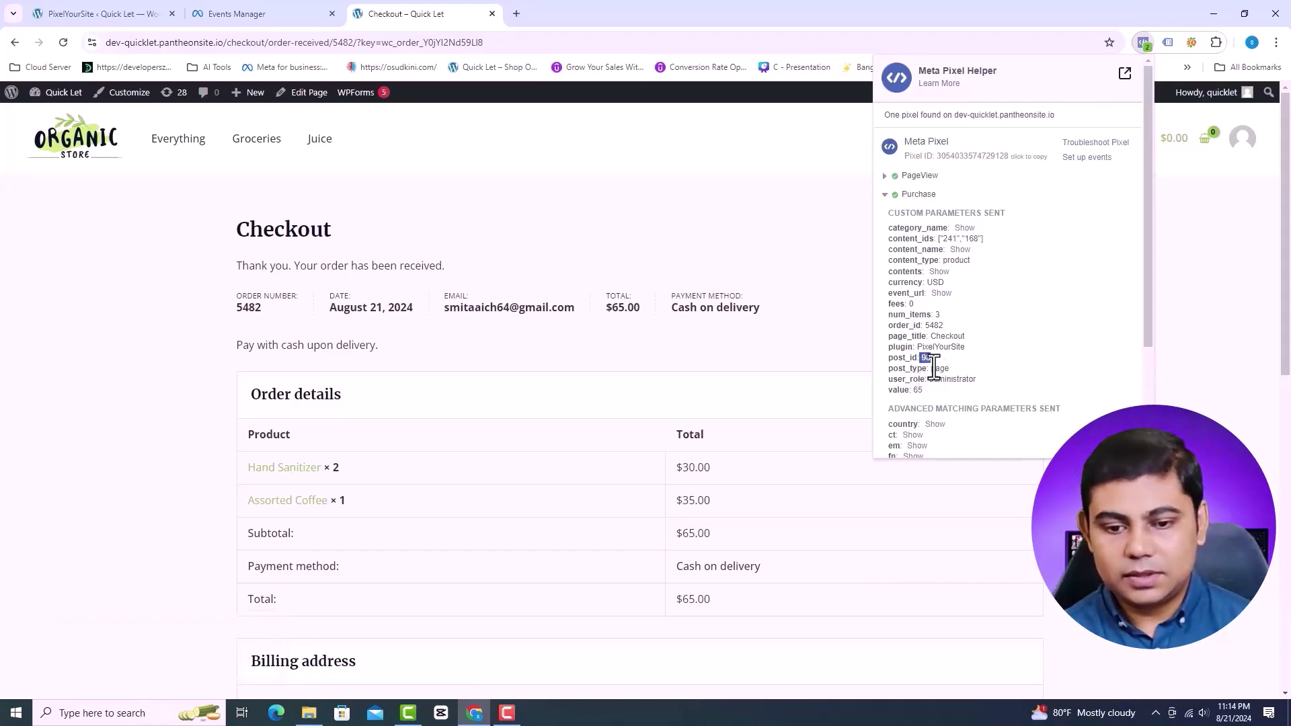
pyautogui.click(1006, 369)
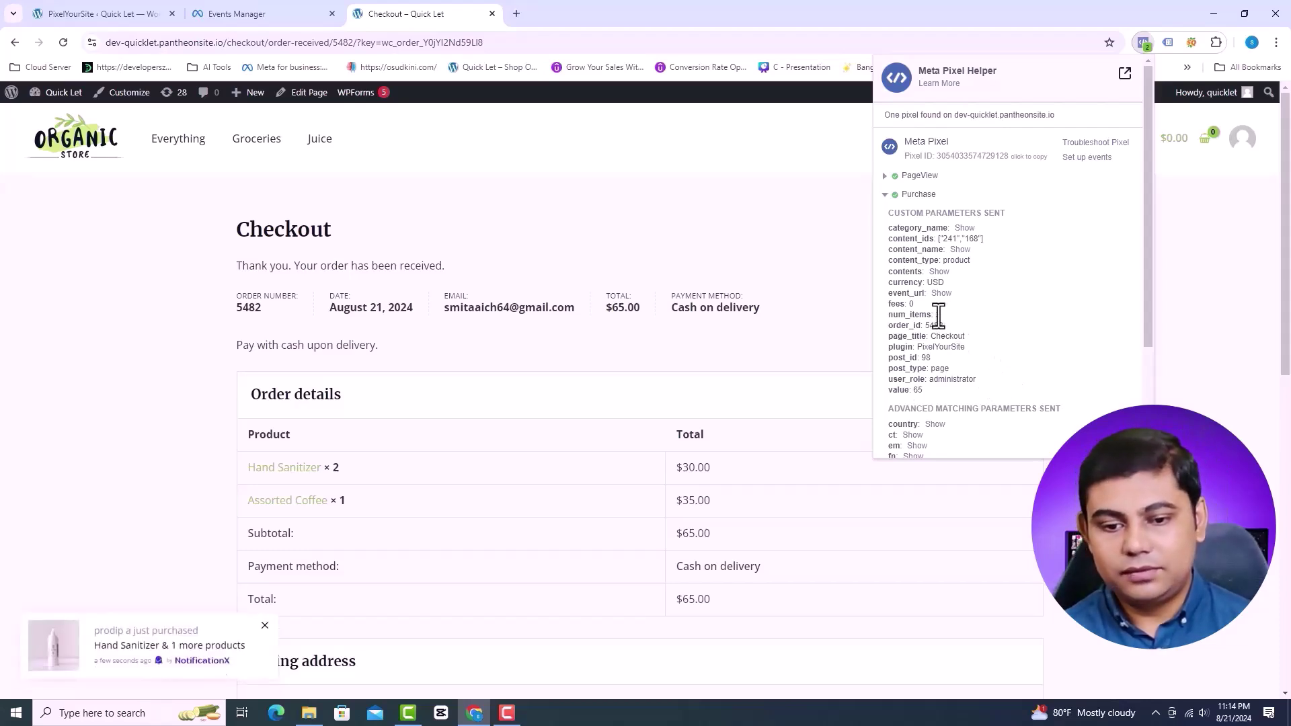
pyautogui.click(991, 315)
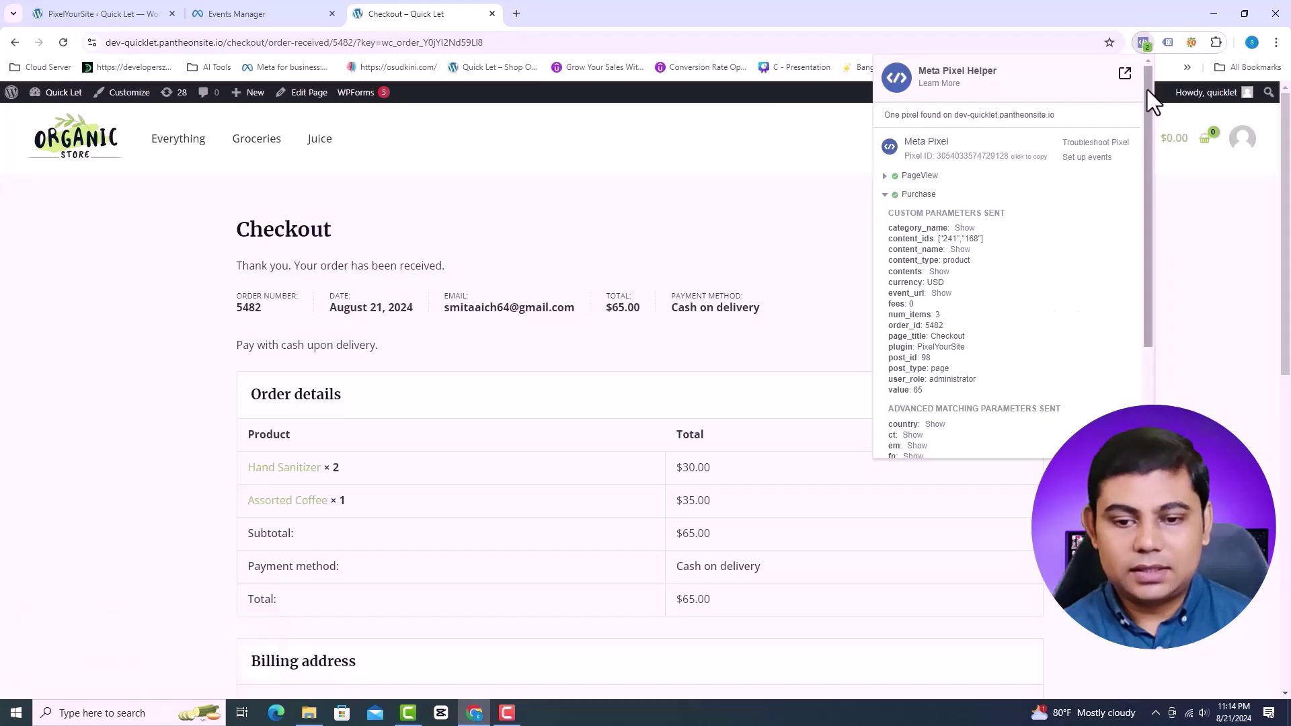
pyautogui.click(1140, 44)
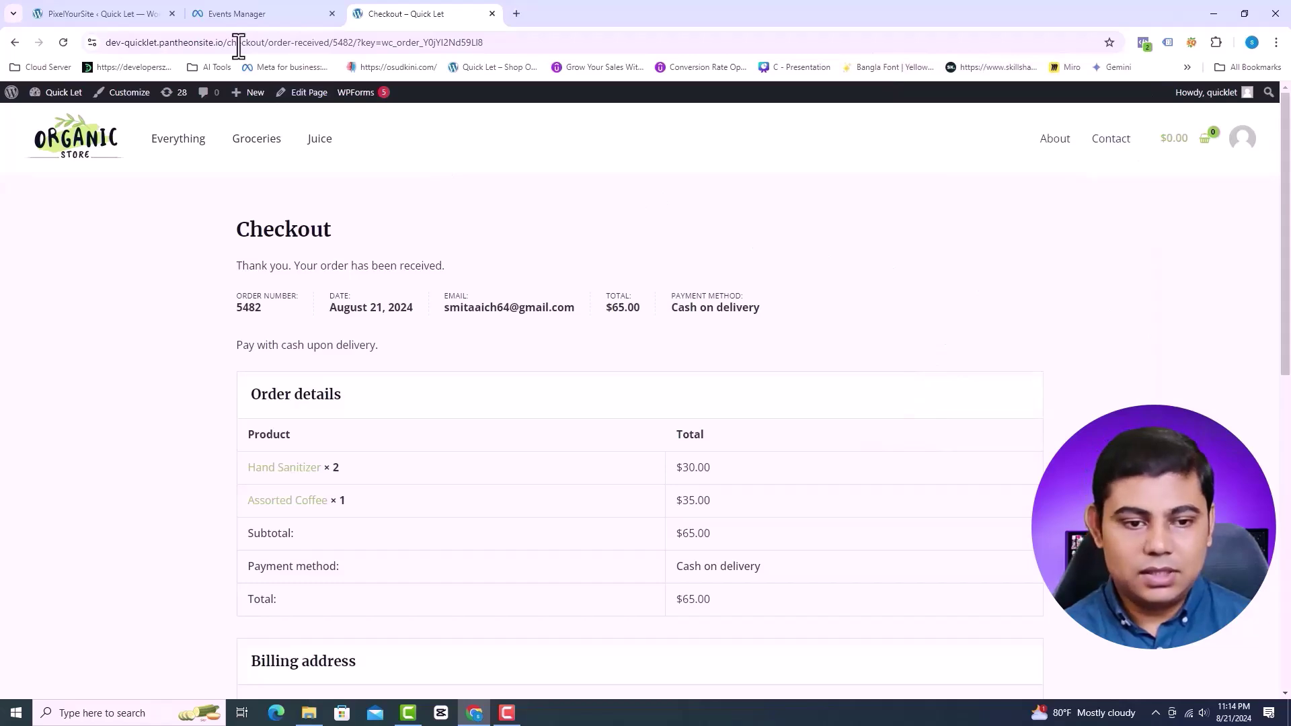
# Switch to Events Manager and examine the Test dataset's test events, from Purchase through PageView, for their browser and server sources
pyautogui.click(257, 6)
pyautogui.scroll(-5, 675, 349)
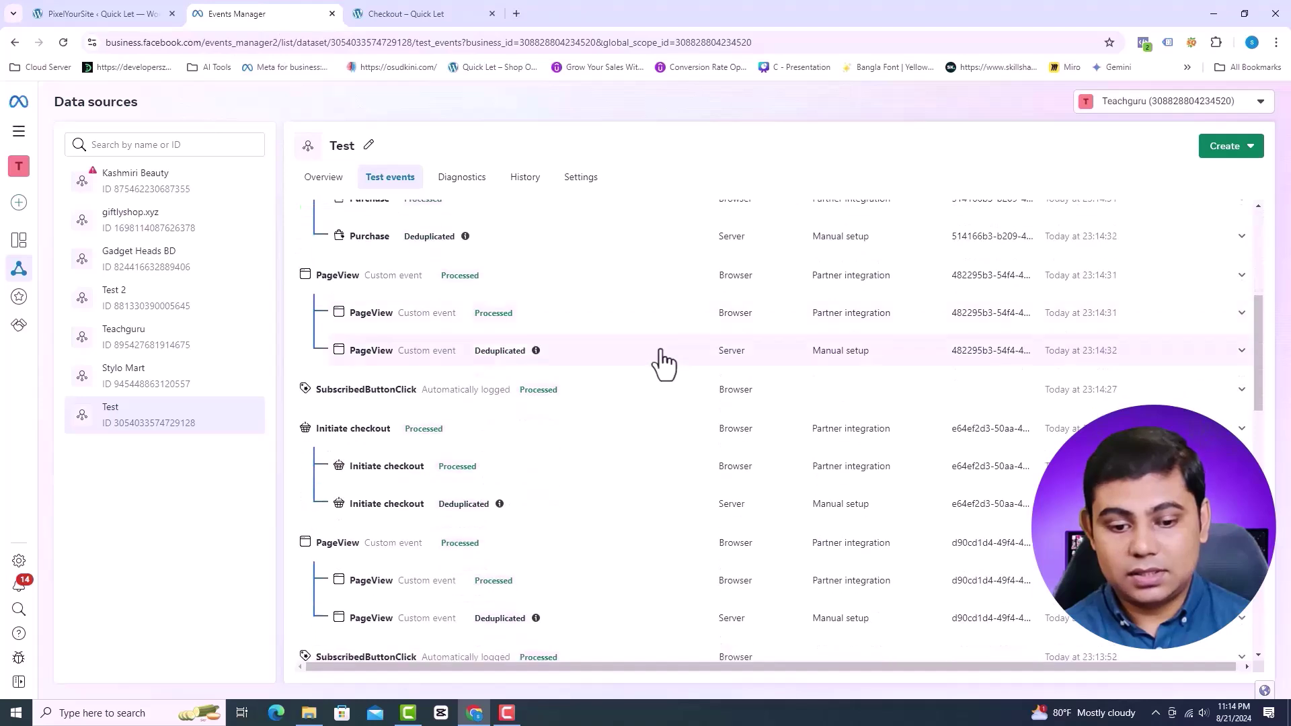
pyautogui.scroll(2, 659, 363)
pyautogui.scroll(-1, 660, 363)
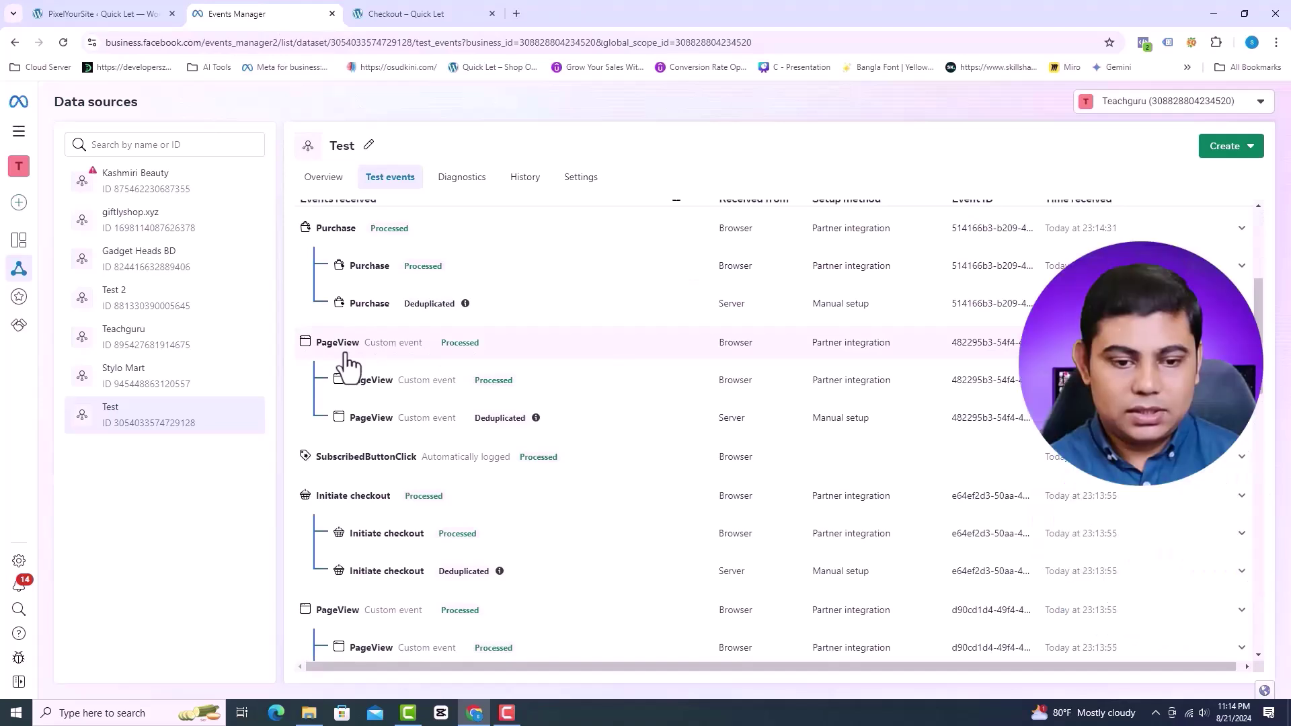
pyautogui.scroll(-1, 498, 427)
pyautogui.scroll(-2, 501, 420)
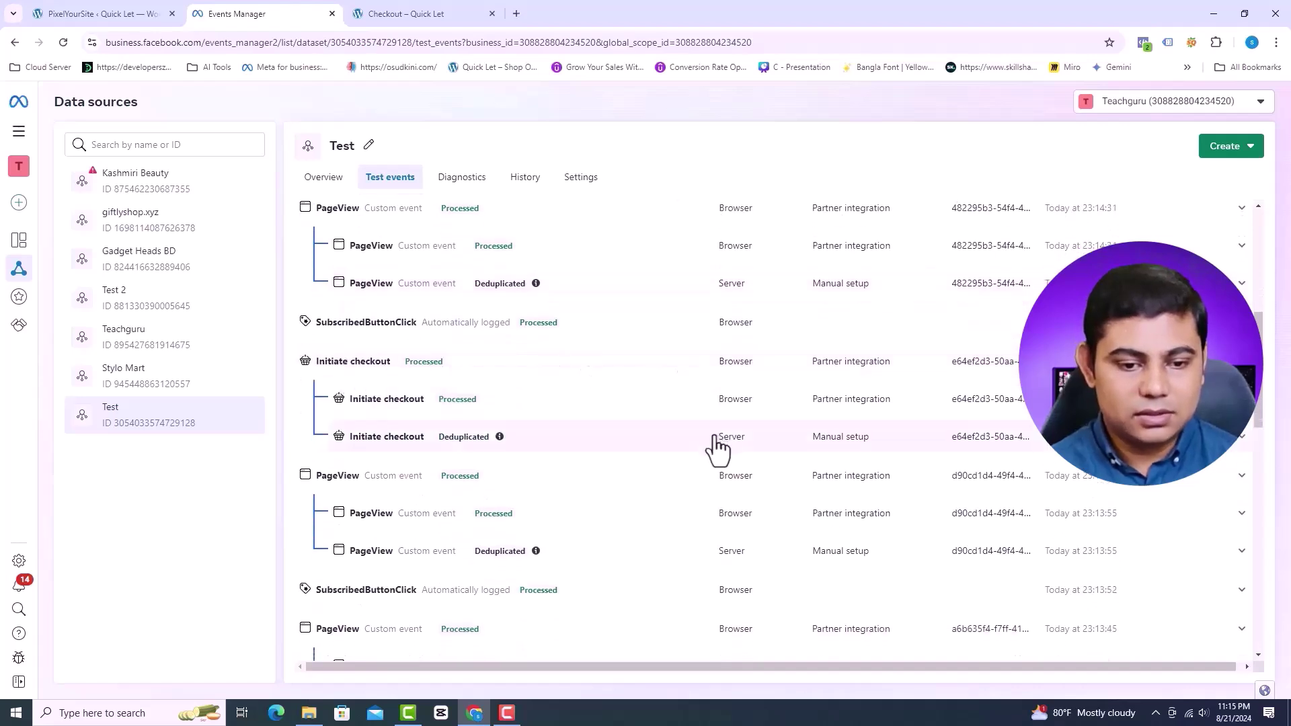
pyautogui.scroll(-1, 666, 437)
pyautogui.scroll(-1, 605, 422)
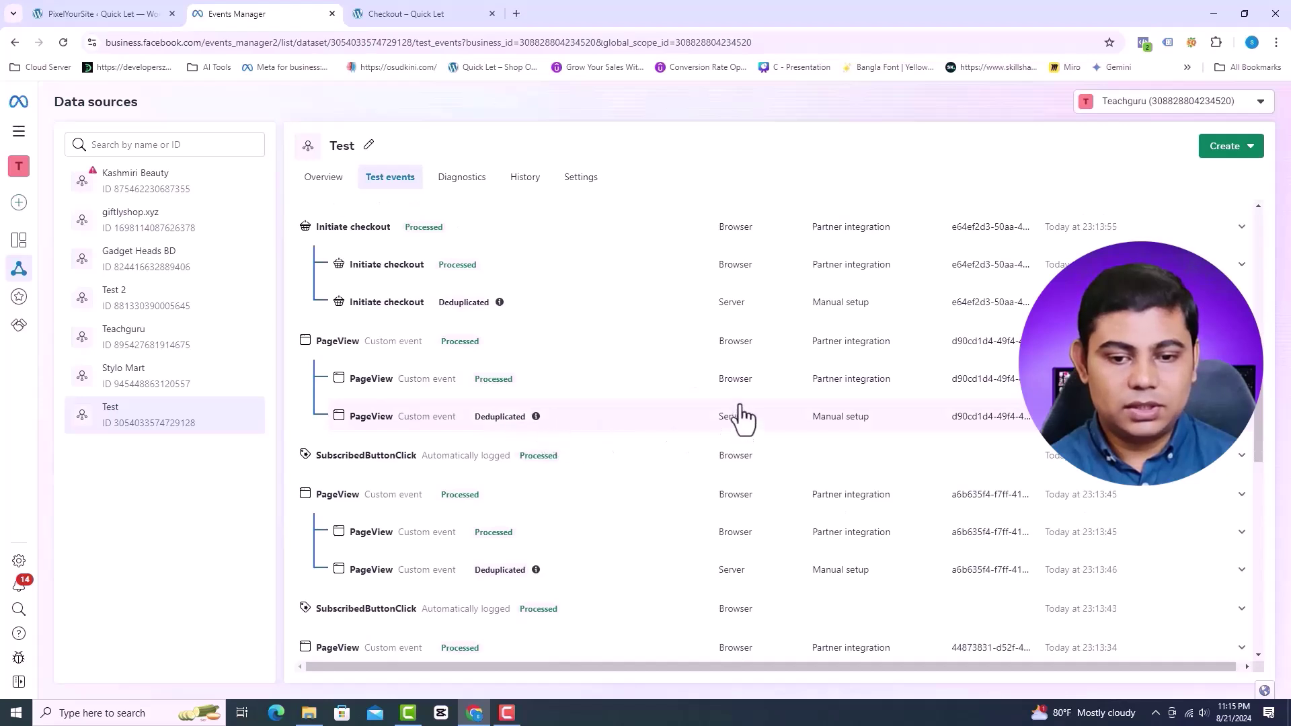
pyautogui.scroll(-2, 742, 389)
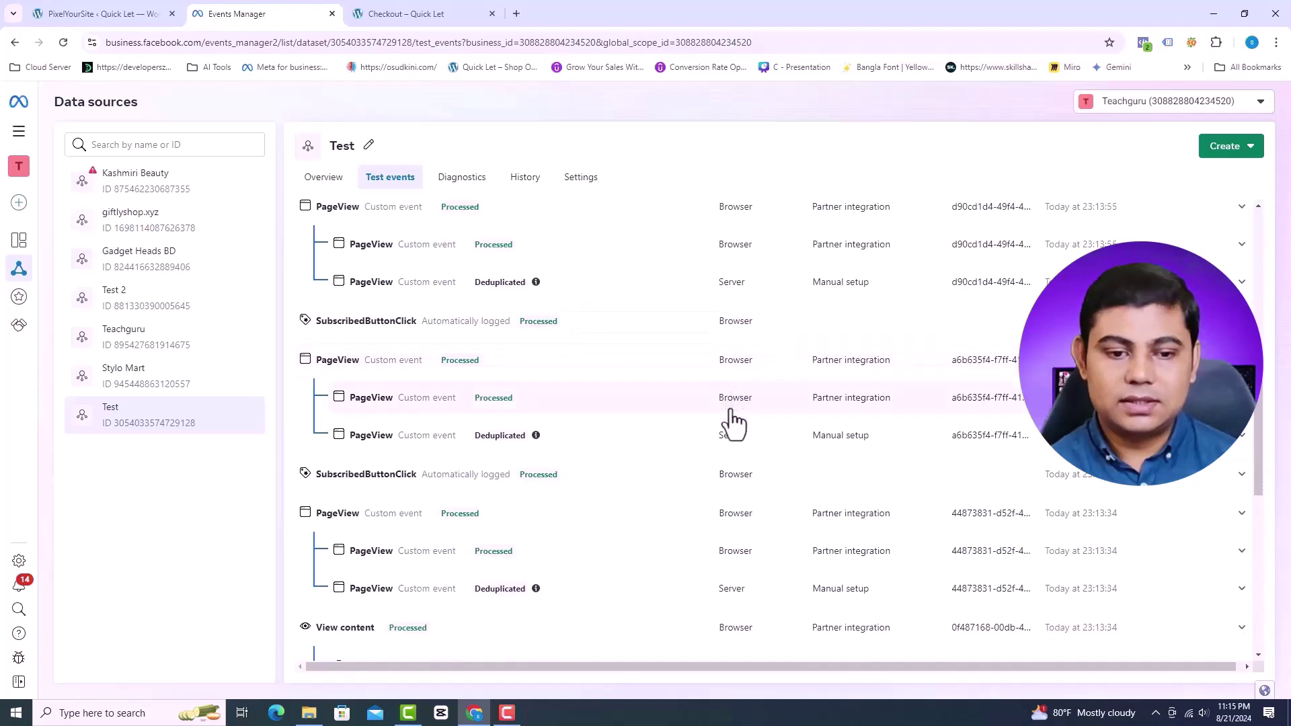
pyautogui.scroll(-2, 726, 447)
pyautogui.scroll(-3, 726, 447)
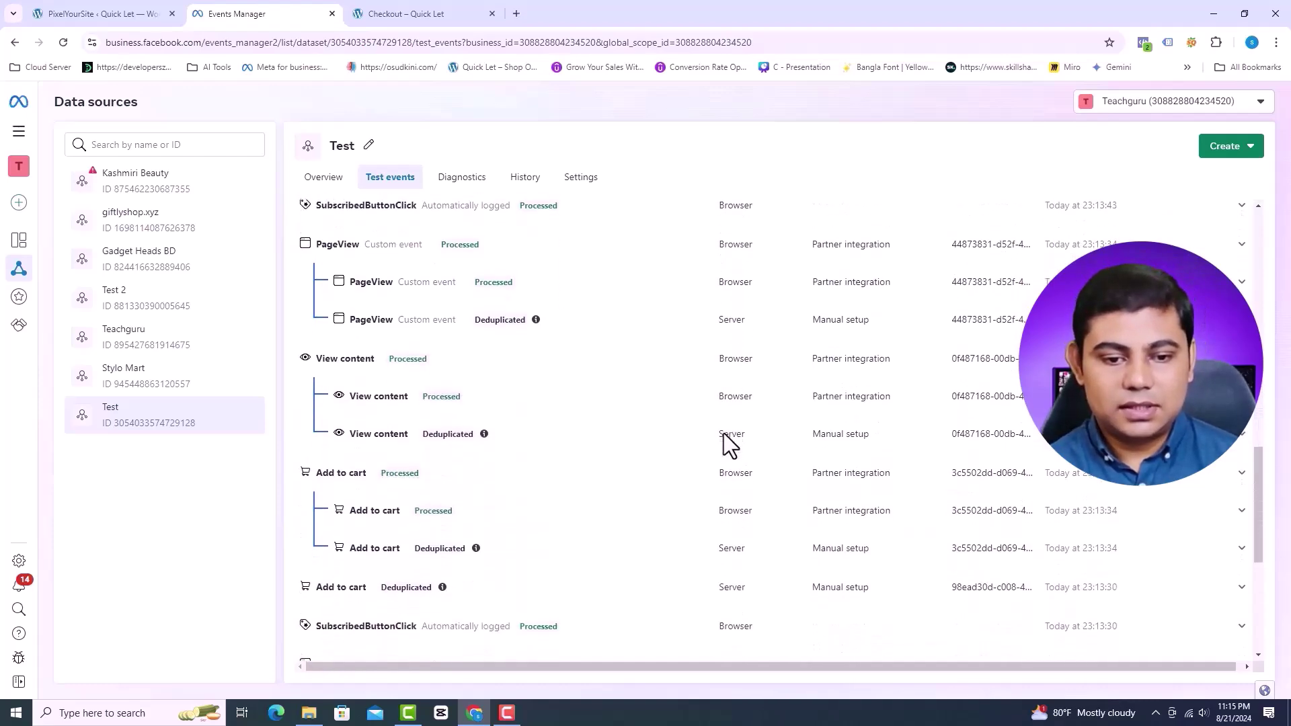
pyautogui.scroll(-1, 725, 457)
pyautogui.scroll(-3, 725, 461)
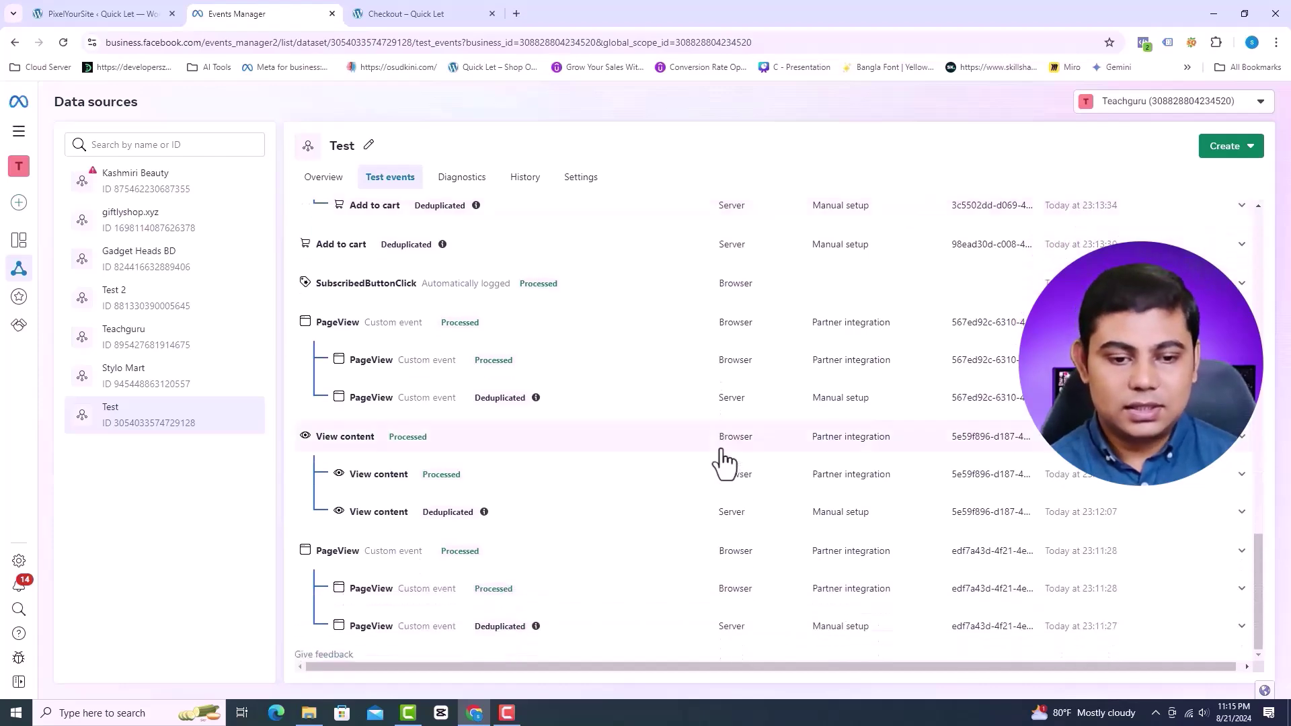
# Recheck the processed and deduplicated statuses of the Purchase, Initiate checkout, View content and Add to cart test events
pyautogui.scroll(8, 724, 460)
pyautogui.scroll(5, 722, 461)
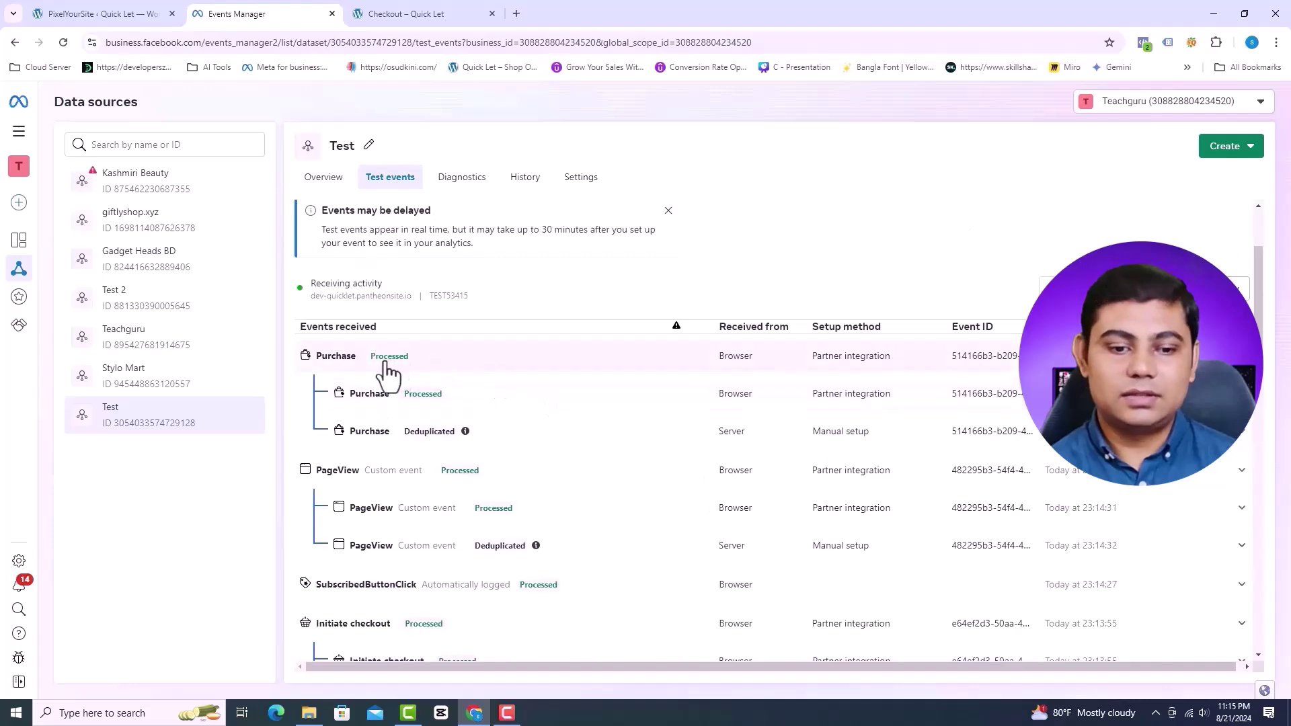
pyautogui.scroll(-2, 398, 449)
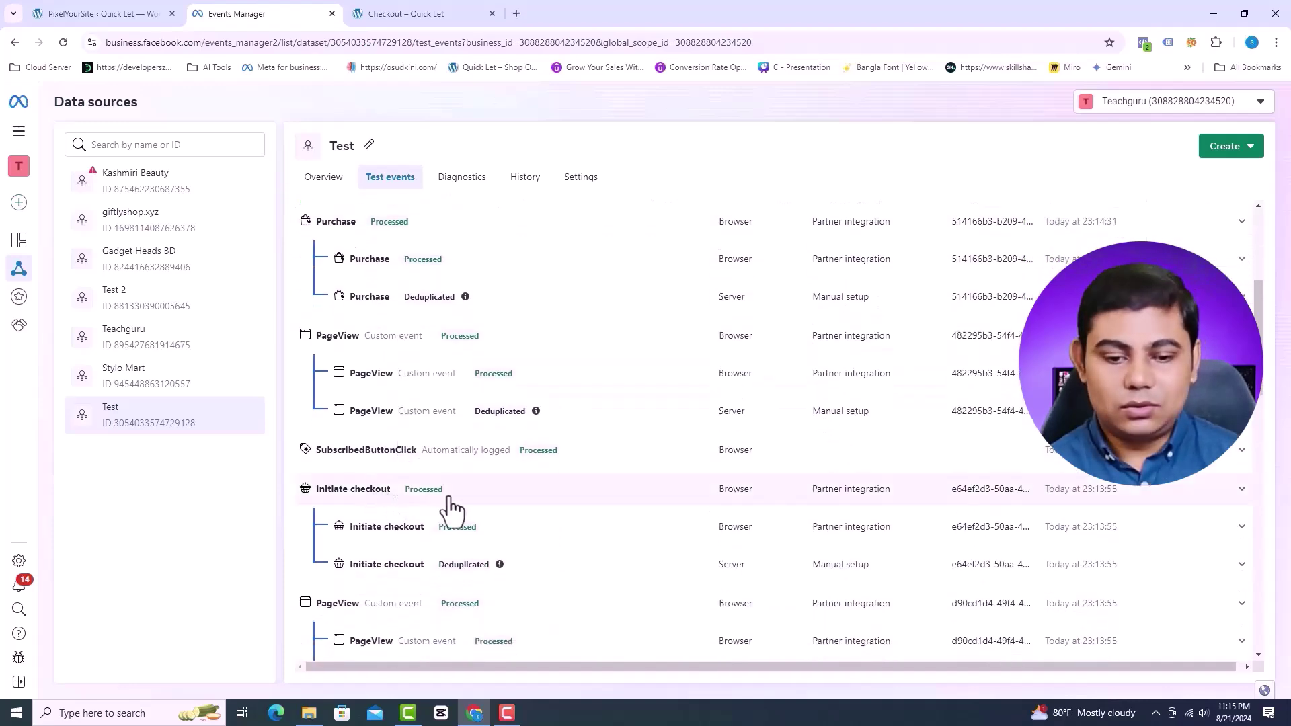
pyautogui.scroll(-5, 511, 478)
pyautogui.scroll(-4, 584, 472)
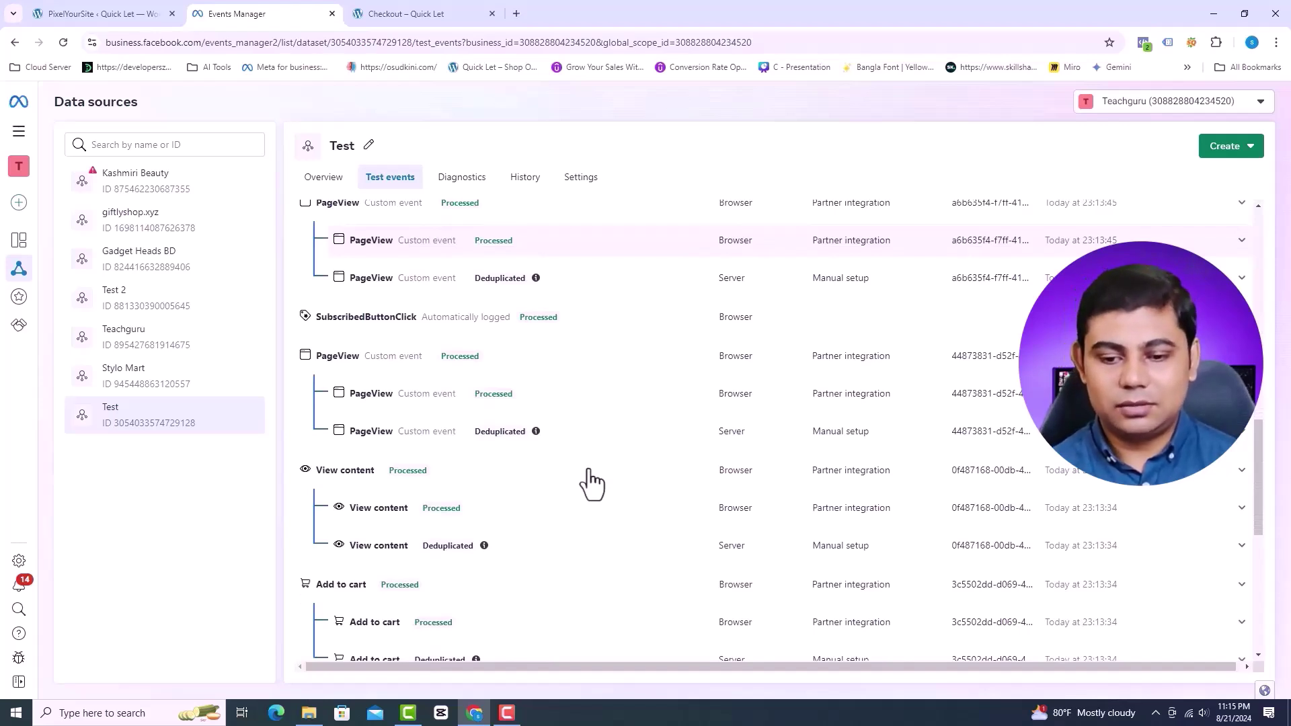
pyautogui.scroll(-4, 588, 481)
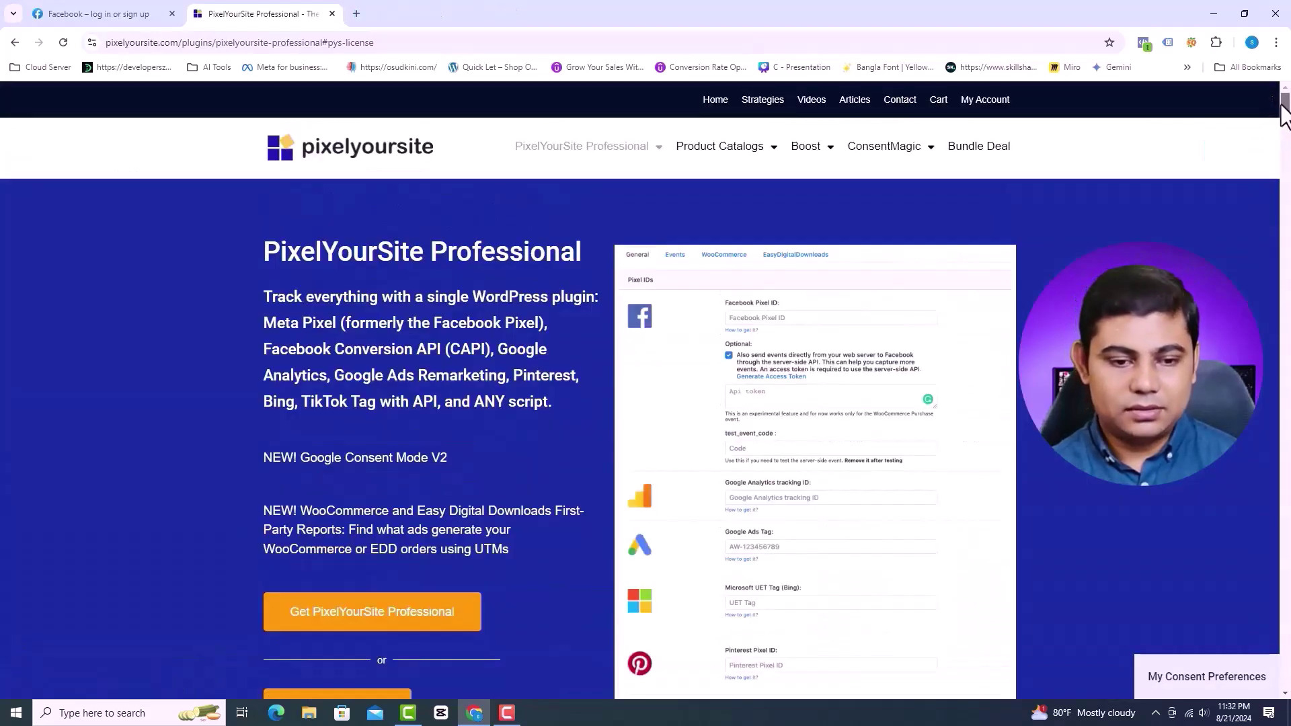
# Compare the Agency, Advanced and Starter license prices and website limits on the PixelYourSite Professional page
pyautogui.moveTo(1284, 131); pyautogui.dragTo(1286, 577)
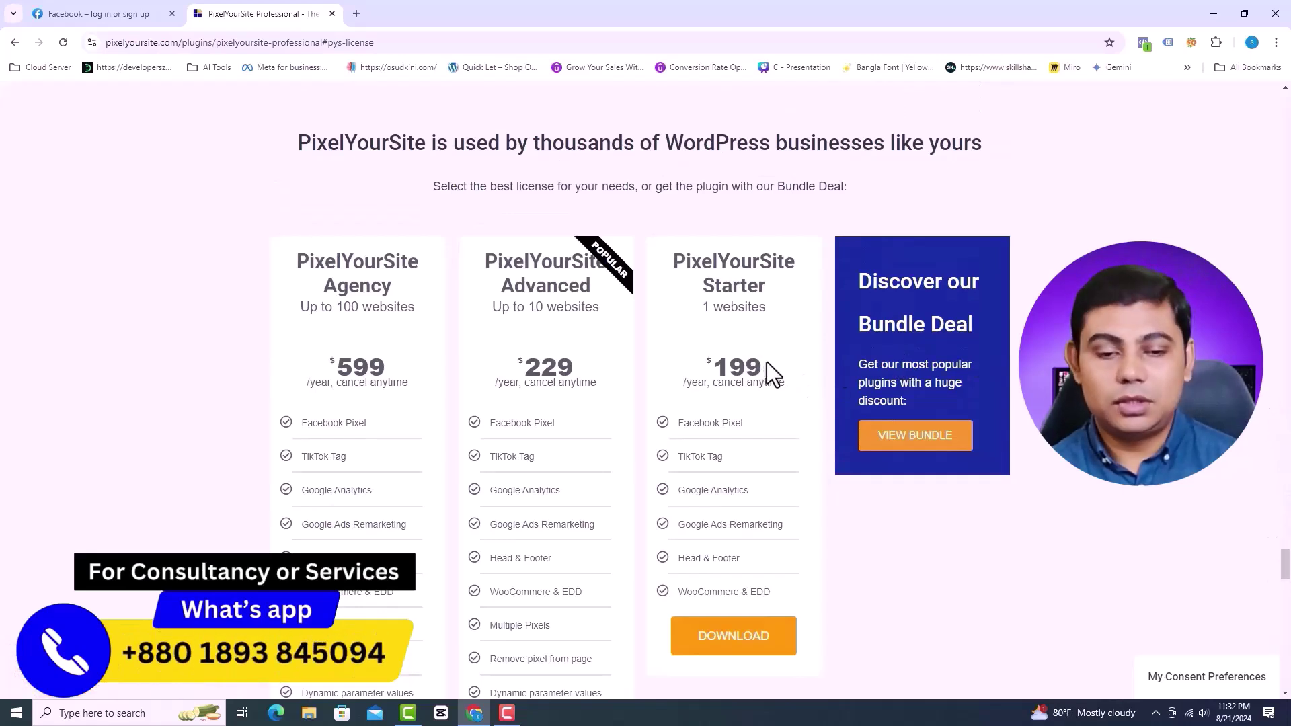
pyautogui.tripleClick(496, 311)
pyautogui.click(588, 357)
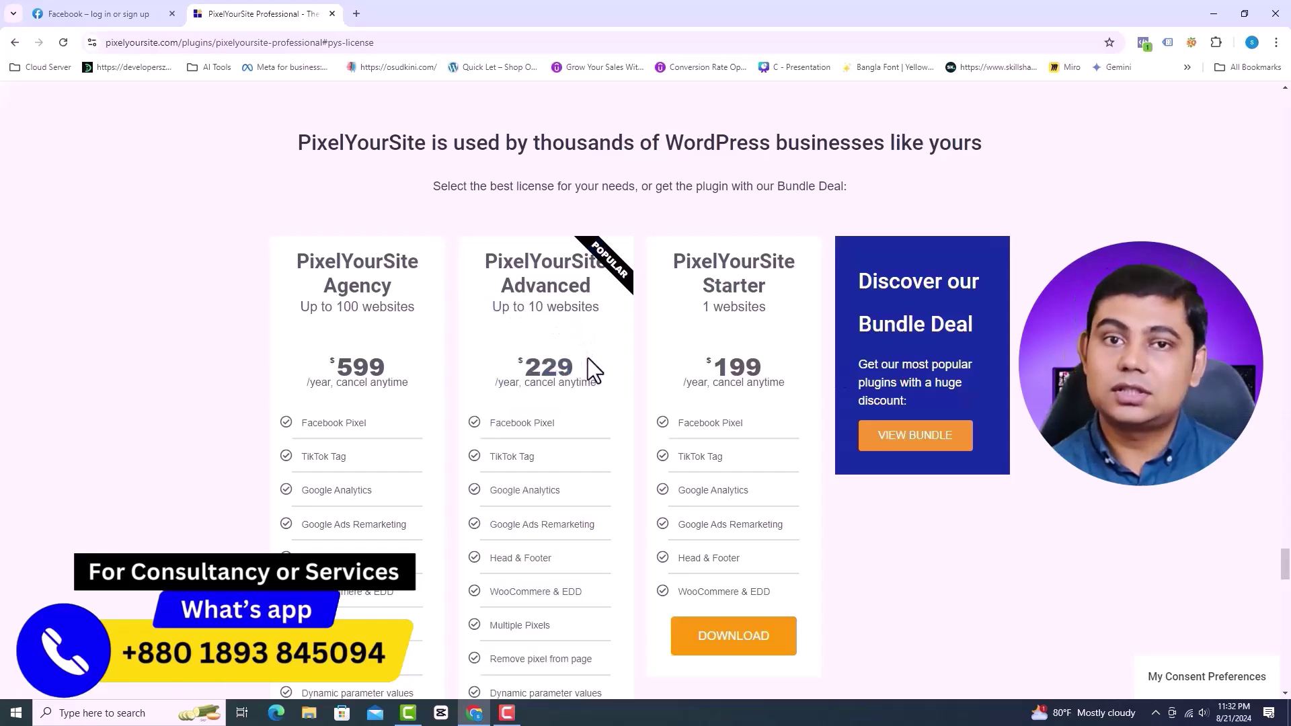